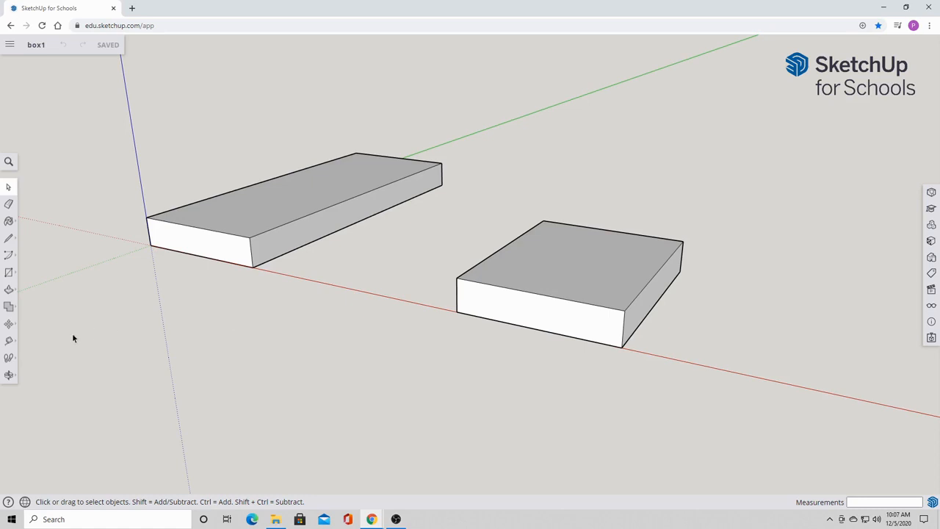
Dimension the width, thickness and length of the long board at the origin.
{"action": "left_click", "coordinate": [9, 341]}
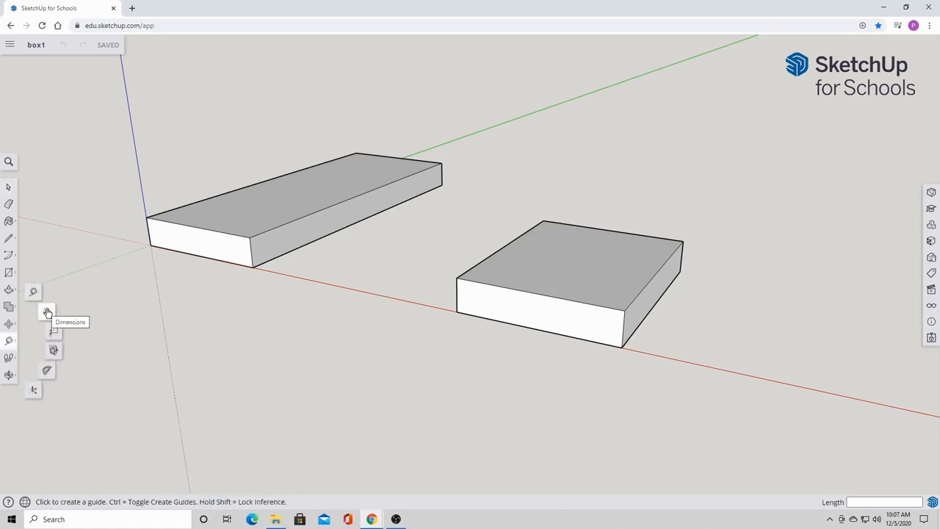
{"action": "left_click", "coordinate": [47, 312]}
{"action": "left_click", "coordinate": [152, 248]}
{"action": "left_click", "coordinate": [253, 269]}
{"action": "left_click", "coordinate": [198, 308]}
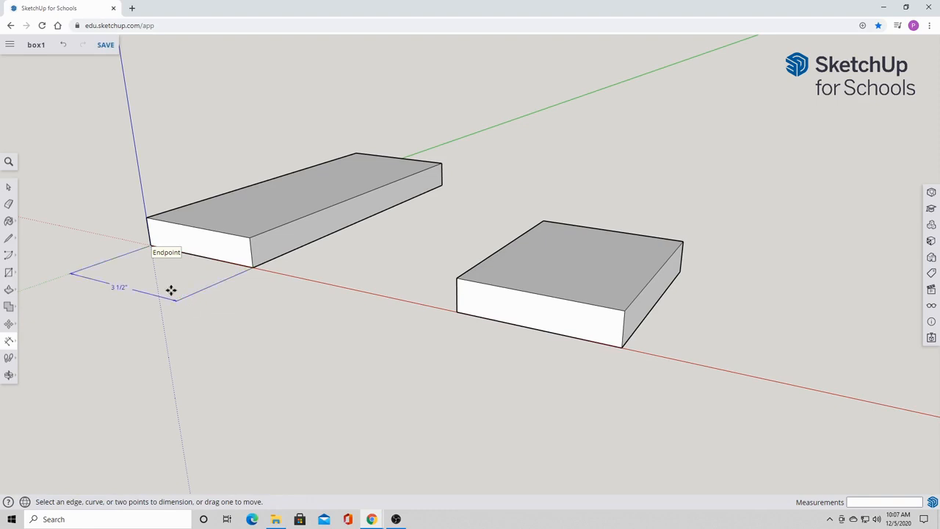
{"action": "left_click", "coordinate": [151, 246]}
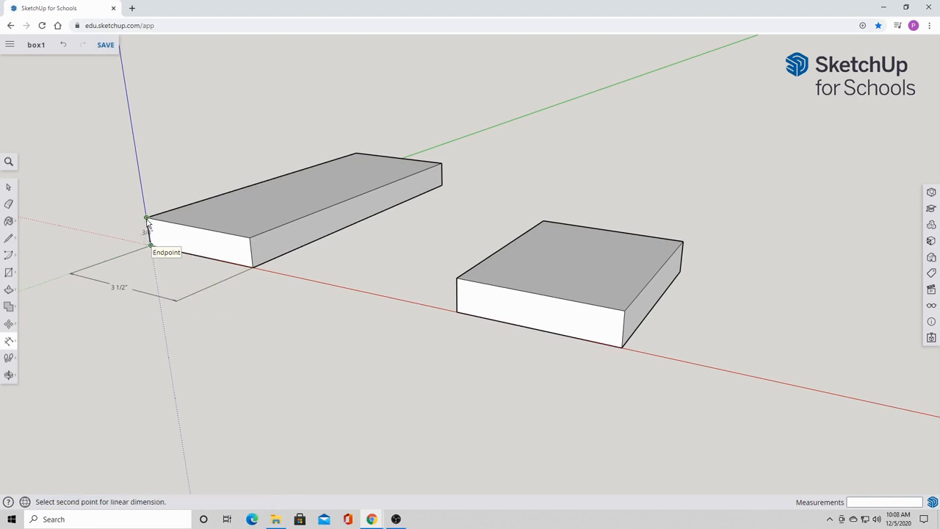
{"action": "left_click", "coordinate": [146, 218]}
{"action": "left_click", "coordinate": [118, 221]}
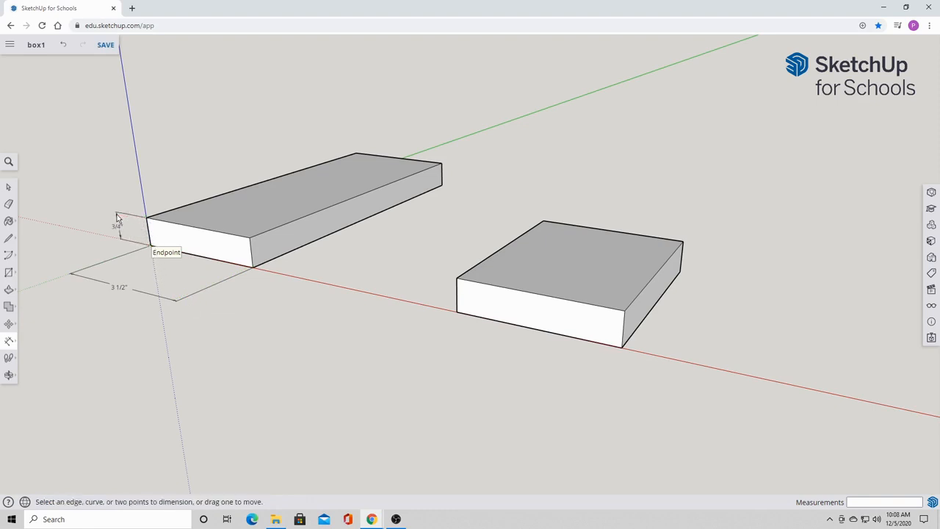
{"action": "left_click", "coordinate": [250, 239]}
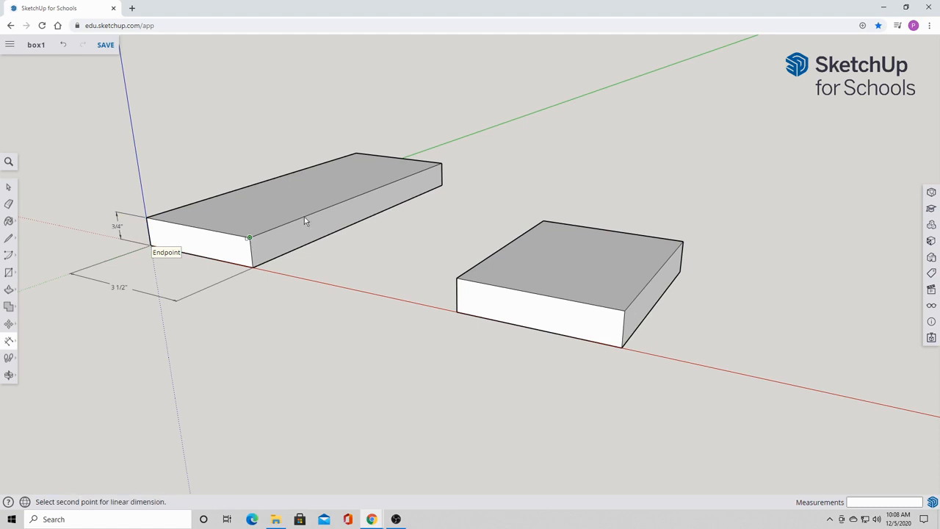
{"action": "left_click", "coordinate": [442, 165]}
{"action": "left_click", "coordinate": [476, 183]}
Dimension the width, thickness and length of the short board on the red axis.
{"action": "left_click", "coordinate": [457, 312]}
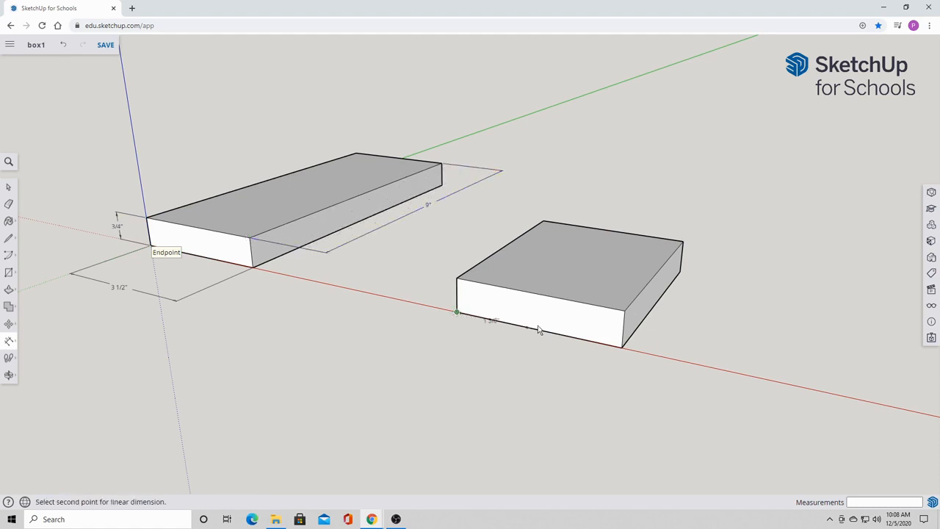
{"action": "left_click", "coordinate": [621, 348]}
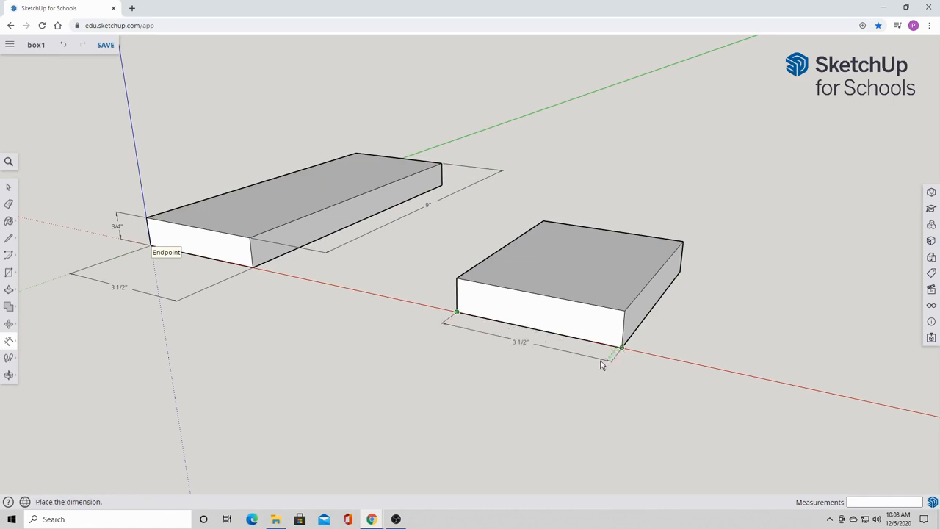
{"action": "left_click", "coordinate": [569, 390]}
{"action": "left_click", "coordinate": [457, 312]}
{"action": "left_click", "coordinate": [457, 278]}
{"action": "left_click", "coordinate": [426, 277]}
{"action": "left_click", "coordinate": [624, 310]}
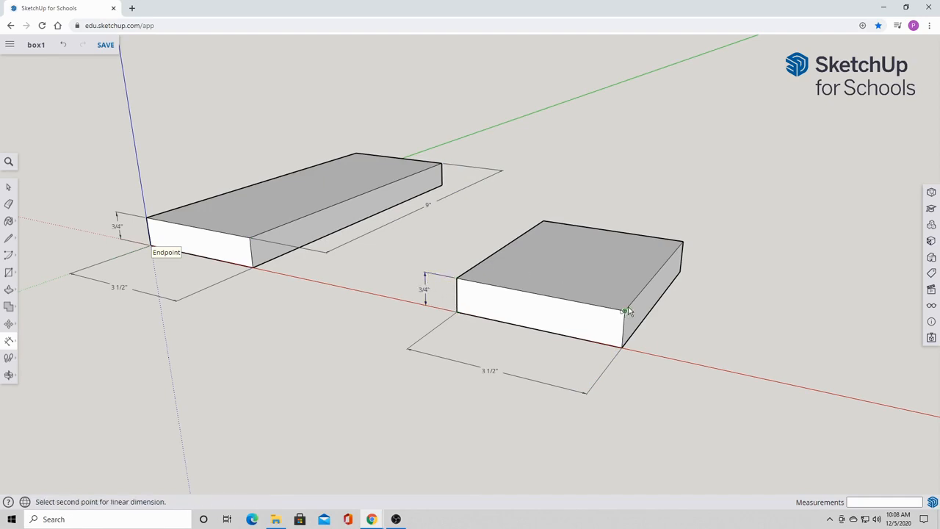
{"action": "left_click", "coordinate": [683, 242]}
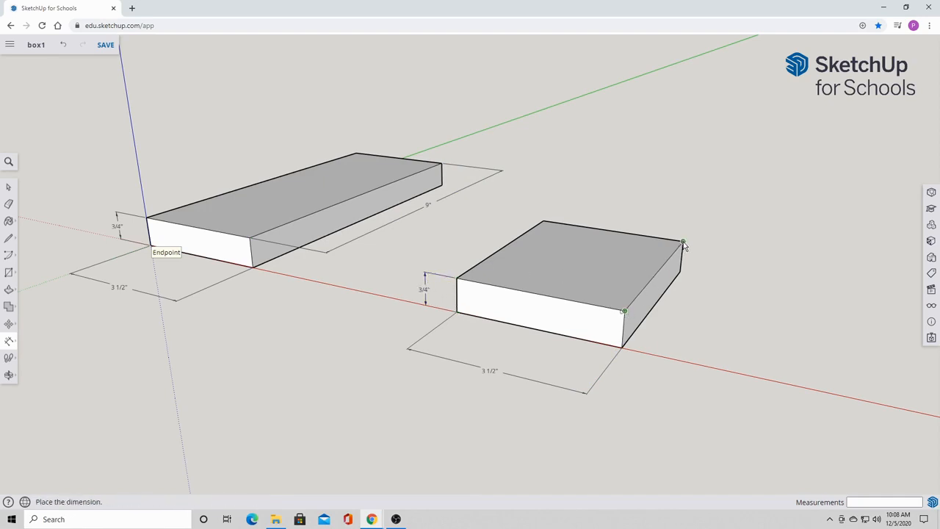
{"action": "left_click", "coordinate": [726, 262]}
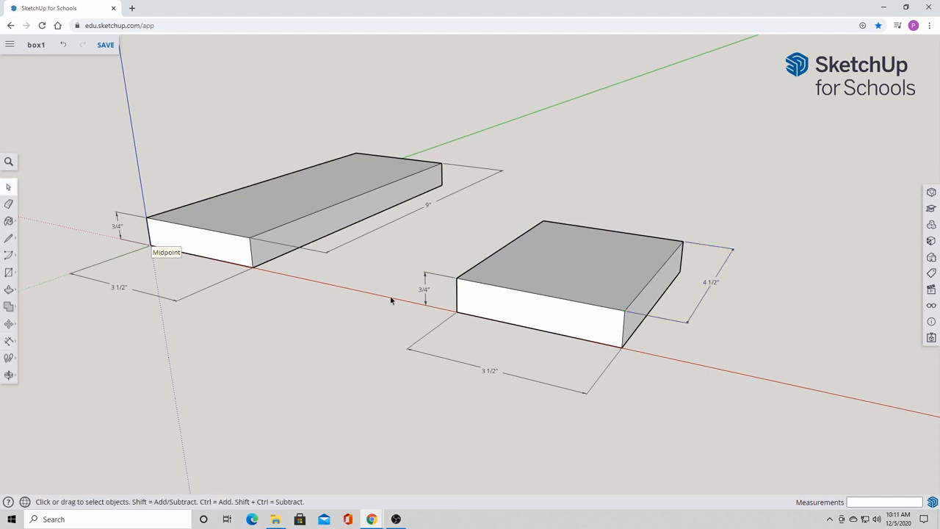
Move the short board along the red axis, farther away from the long board.
{"action": "left_click_drag", "start_coordinate": [451, 147], "coordinate": [730, 440]}
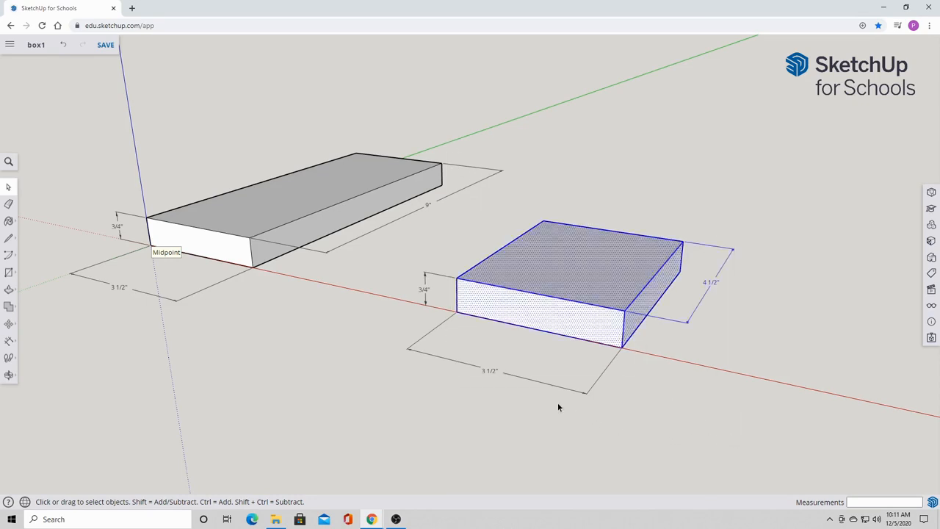
{"action": "key", "text": "m"}
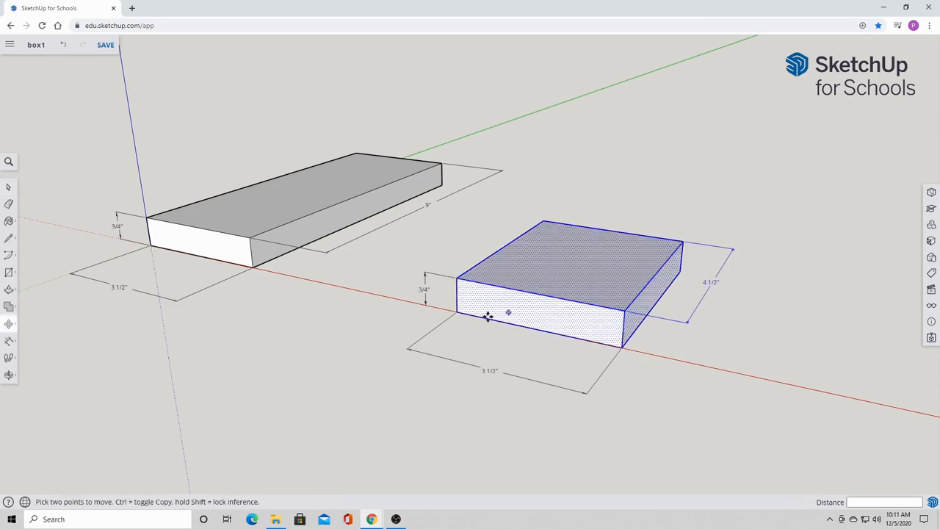
{"action": "left_click", "coordinate": [457, 312]}
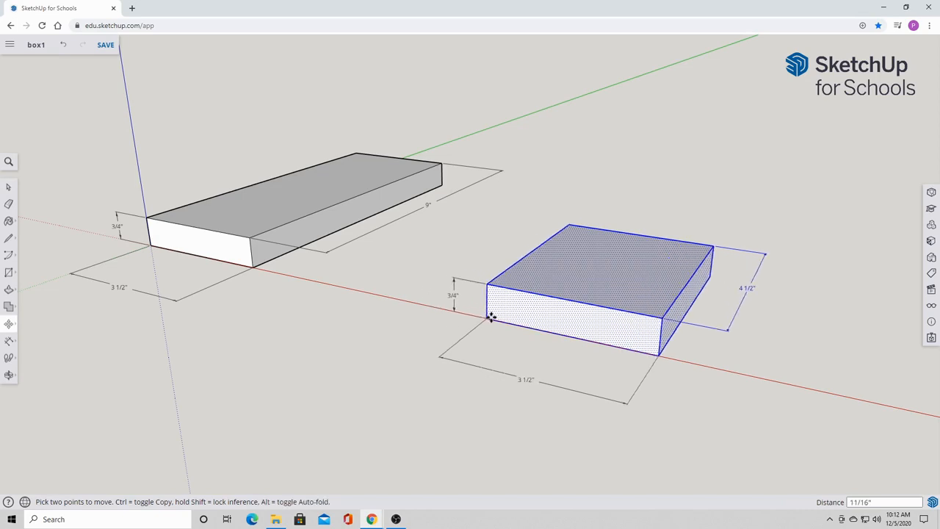
{"action": "left_click", "coordinate": [654, 355]}
{"action": "key", "text": "space"}
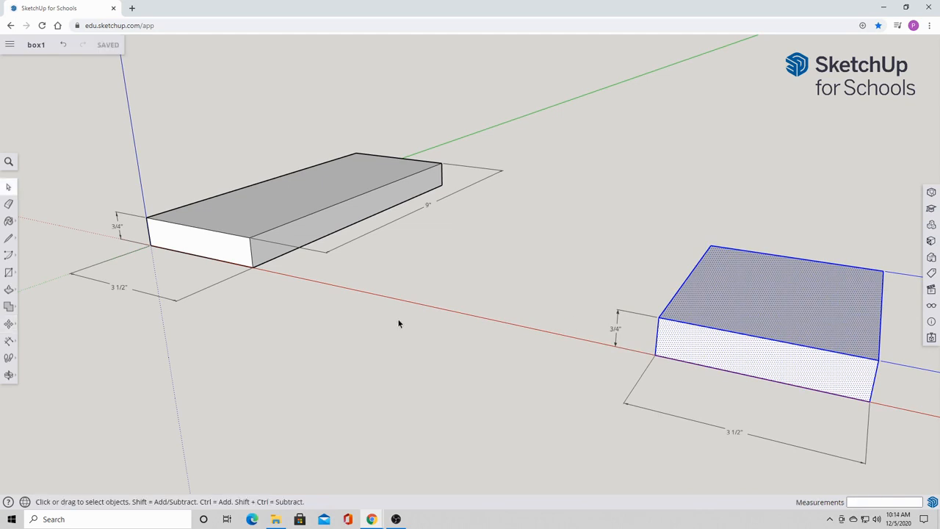
Rotate the long board flat on the ground plane about its front bottom corner so its length follows the red axis.
{"action": "left_click_drag", "start_coordinate": [64, 92], "coordinate": [496, 375]}
{"action": "key", "text": "q"}
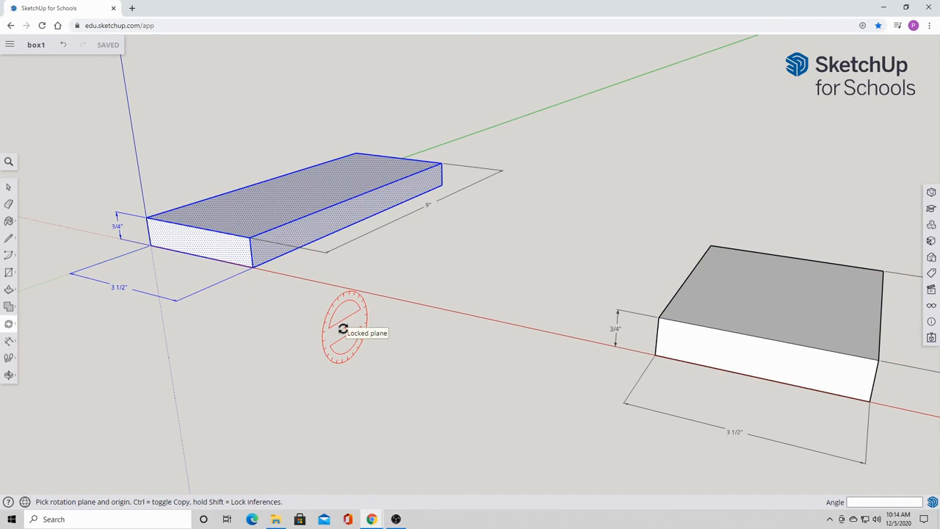
{"action": "left_click", "coordinate": [251, 267]}
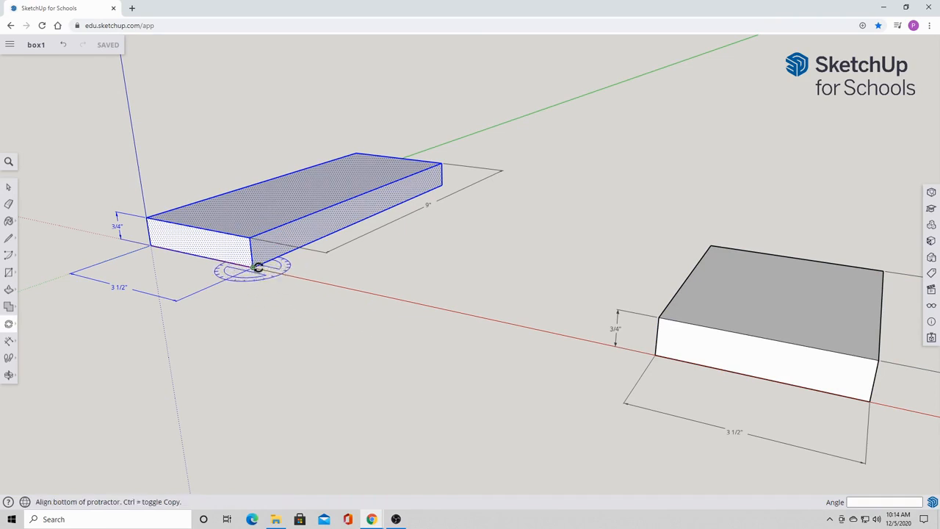
{"action": "left_click", "coordinate": [495, 164]}
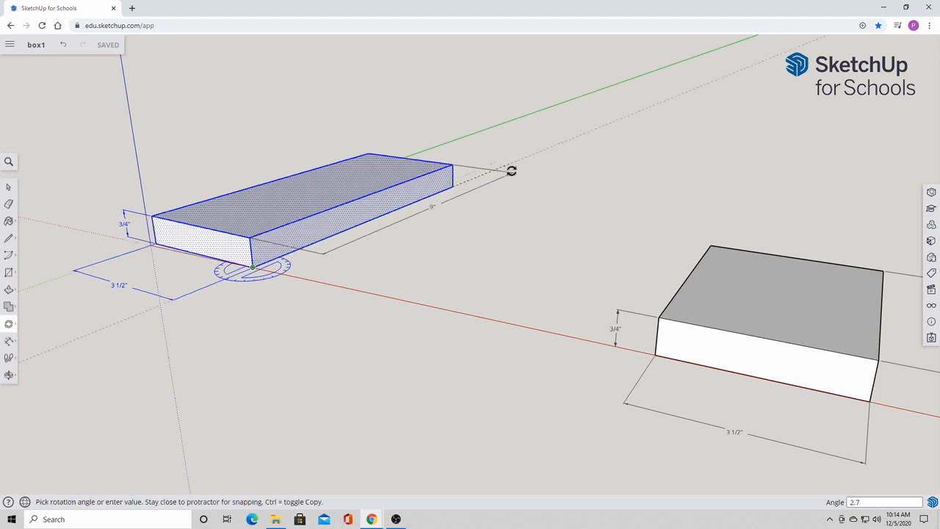
{"action": "left_click", "coordinate": [527, 329]}
Move the rotated long board along the red axis so its front bottom corner sits at the origin.
{"action": "key", "text": "m"}
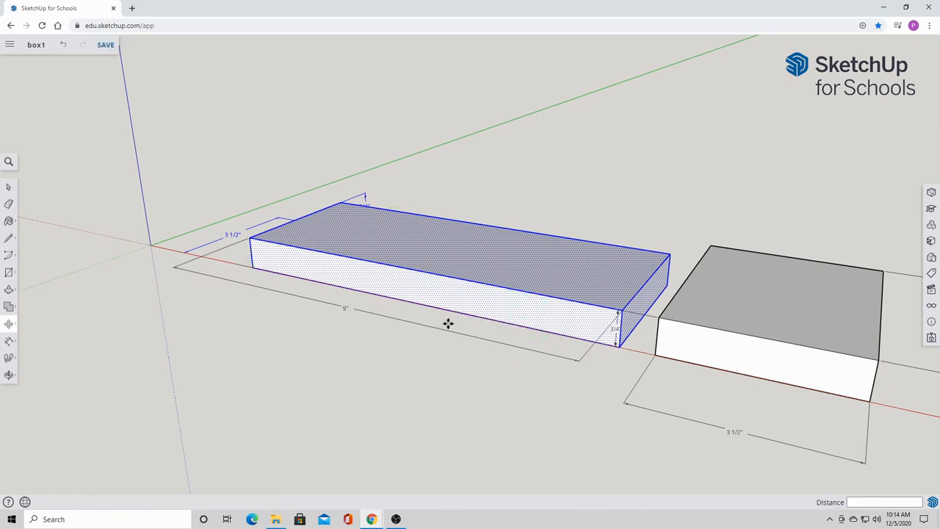
{"action": "left_click", "coordinate": [252, 267]}
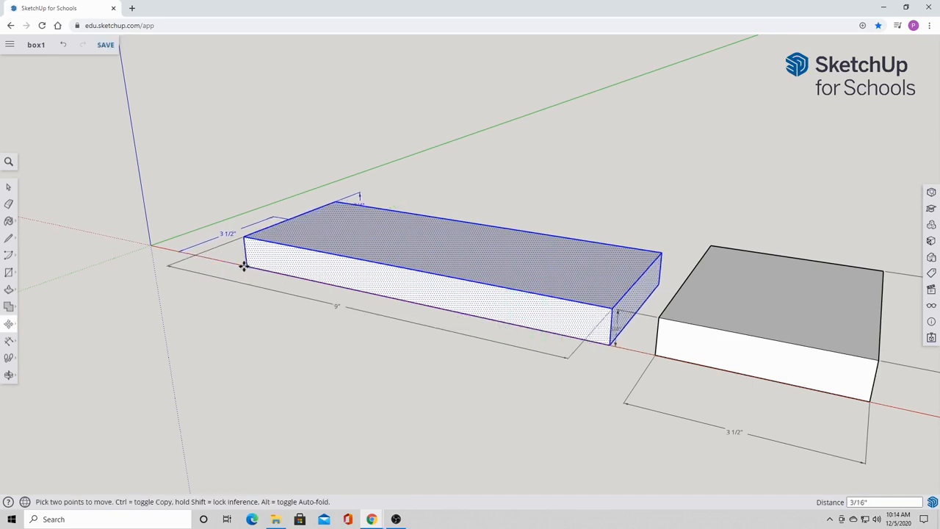
{"action": "left_click", "coordinate": [154, 244]}
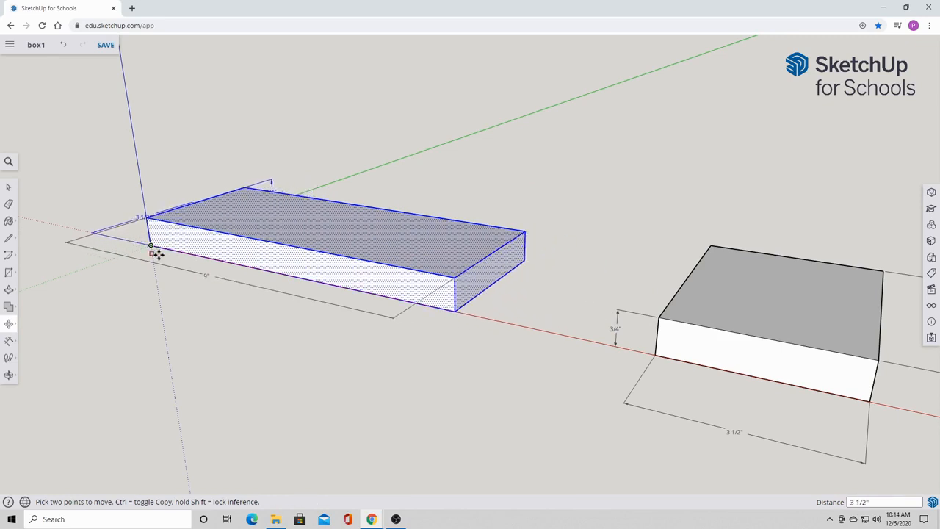
{"action": "key", "text": "space"}
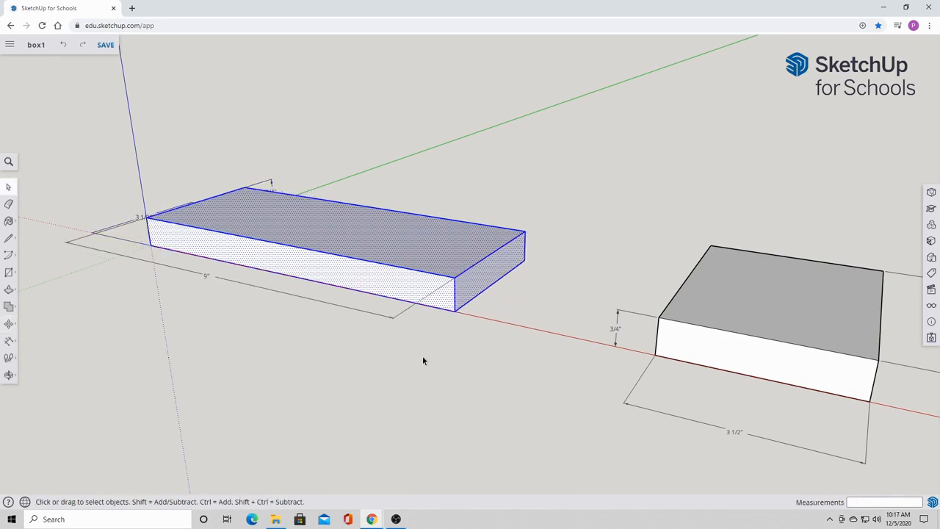
Rotate the long board about the red axis at its far front bottom corner so it stands upright on its long edge.
{"action": "key", "text": "q"}
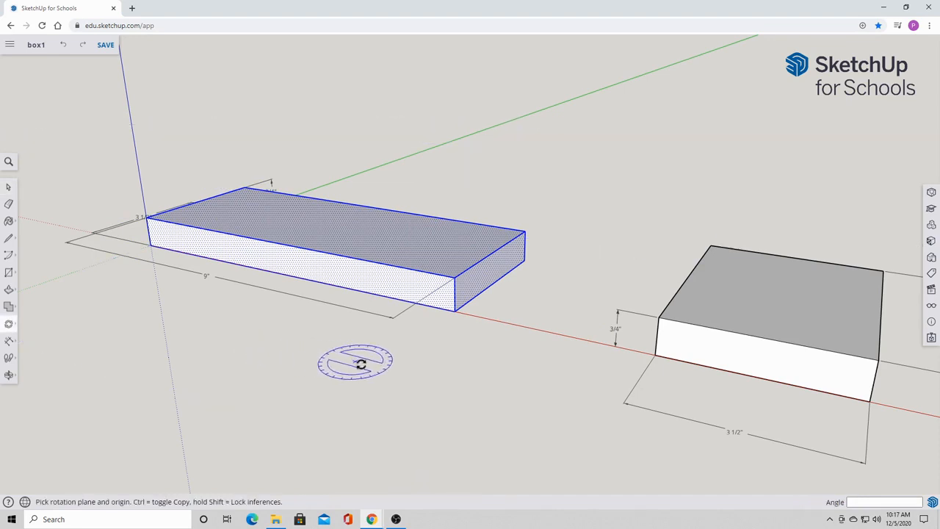
{"action": "left_click", "coordinate": [454, 313]}
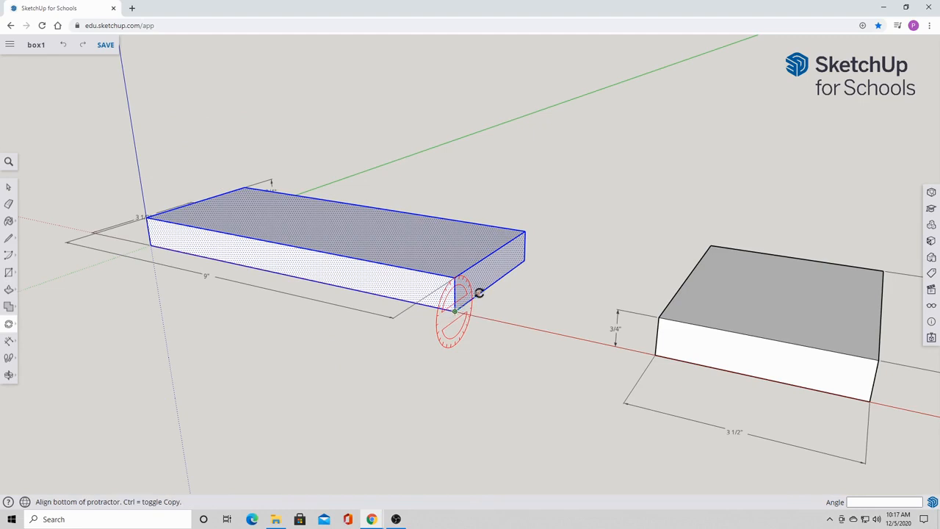
{"action": "left_click", "coordinate": [580, 224]}
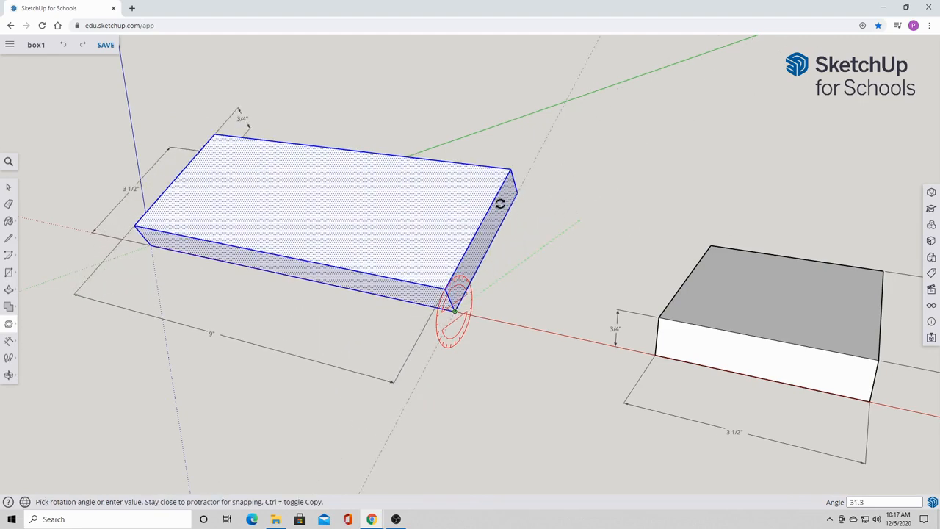
{"action": "left_click", "coordinate": [451, 219]}
Move the upright board so its front bottom corner meets the origin, and clear the selection.
{"action": "key", "text": "m"}
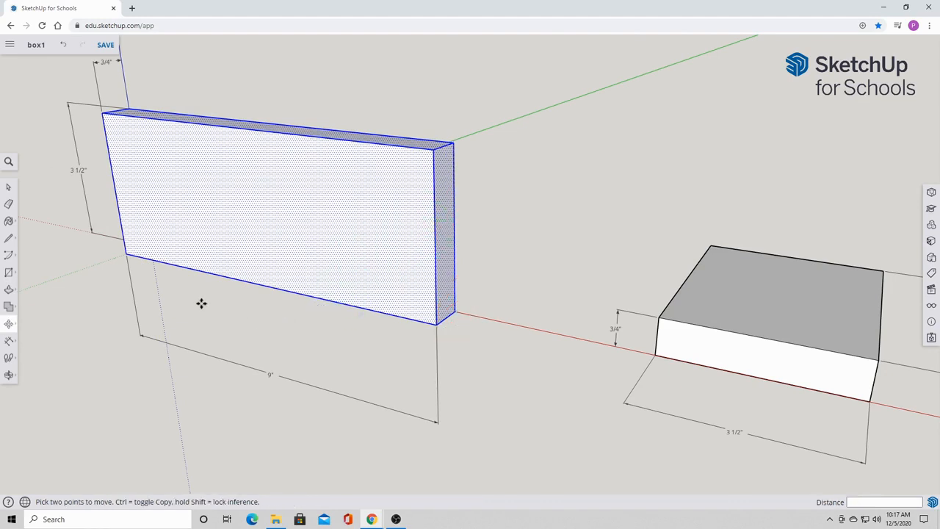
{"action": "left_click", "coordinate": [125, 254]}
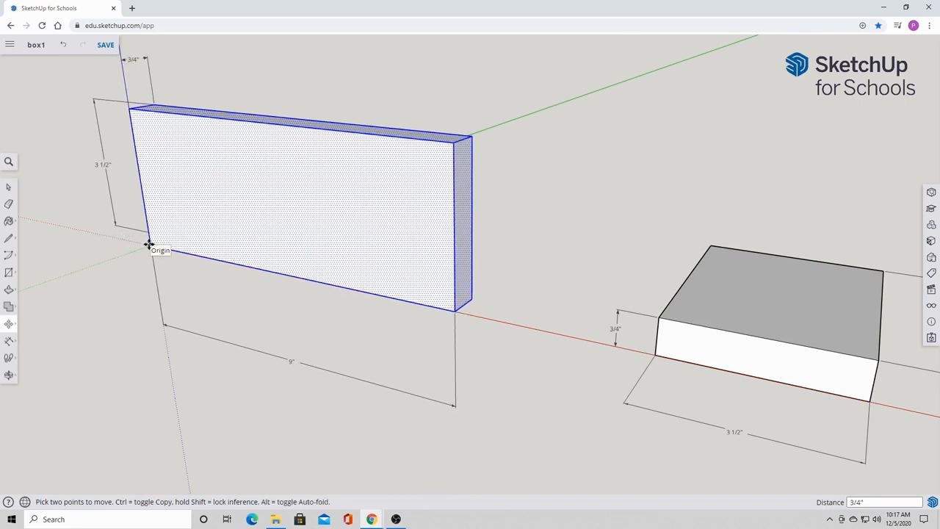
{"action": "left_click", "coordinate": [149, 245]}
{"action": "key", "text": "space"}
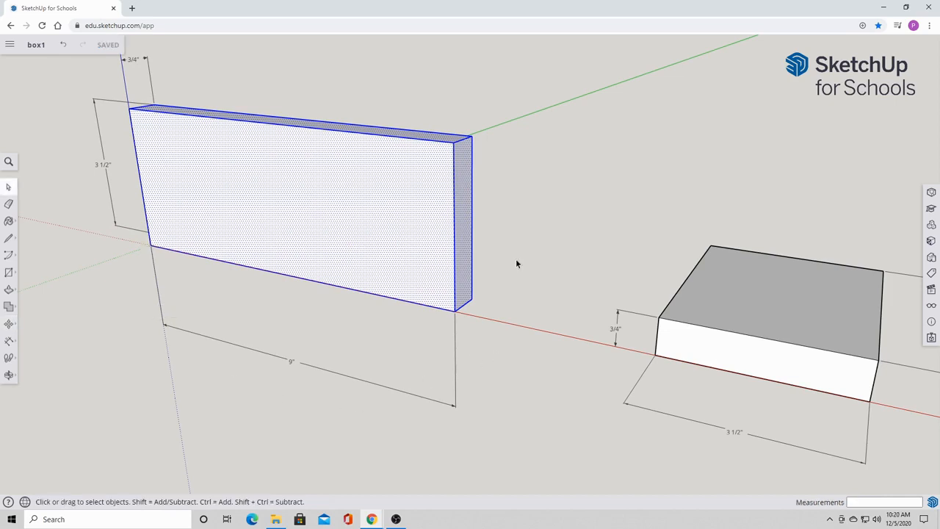
{"action": "left_click", "coordinate": [514, 236]}
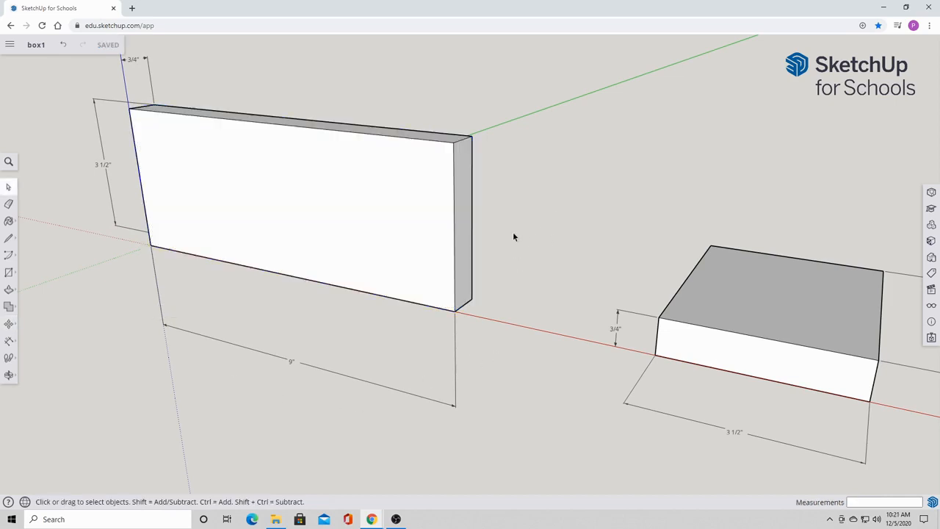
Divide the upright board's front vertical edge, at the end away from the origin, into equal 1/2-inch segments.
{"action": "left_click", "coordinate": [454, 231]}
{"action": "right_click", "coordinate": [454, 231]}
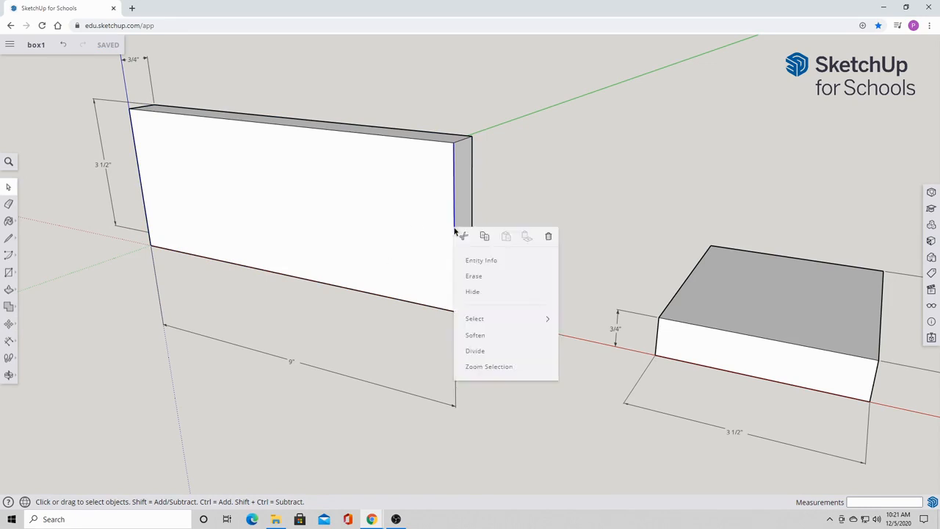
{"action": "left_click", "coordinate": [474, 351]}
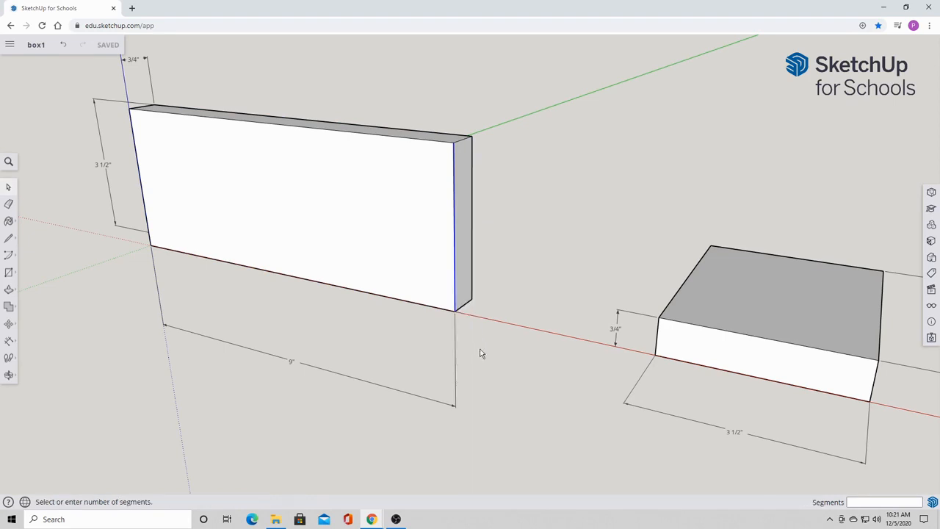
{"action": "left_click", "coordinate": [469, 293]}
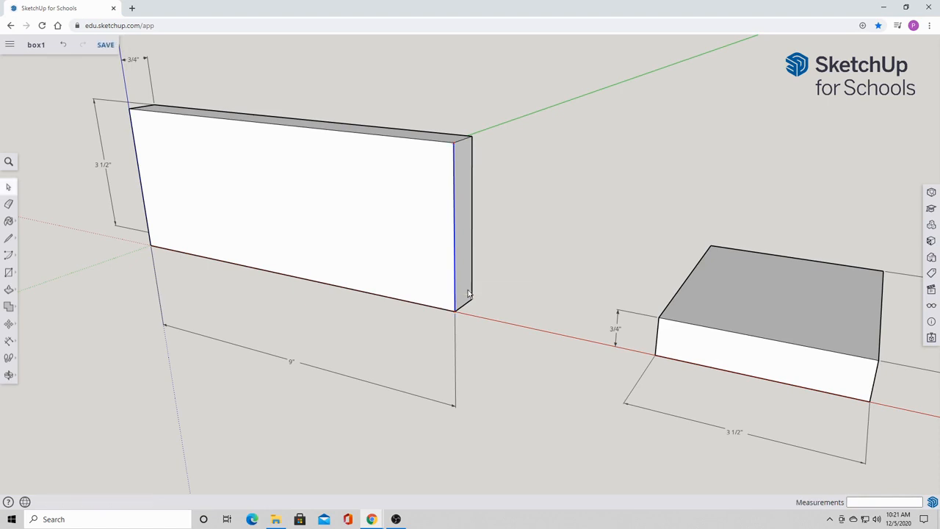
{"action": "left_click", "coordinate": [495, 249]}
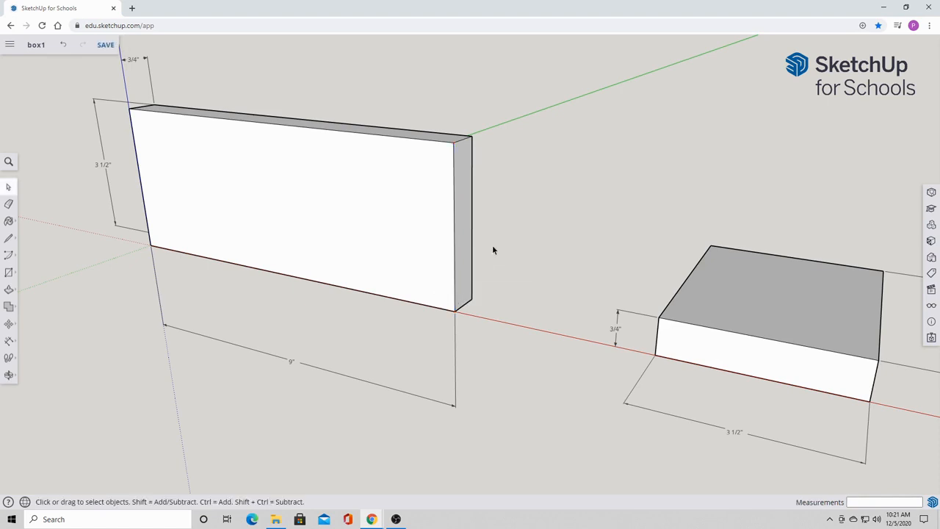
Check the length of one segment of the divided edge in its entity info.
{"action": "right_click", "coordinate": [454, 209]}
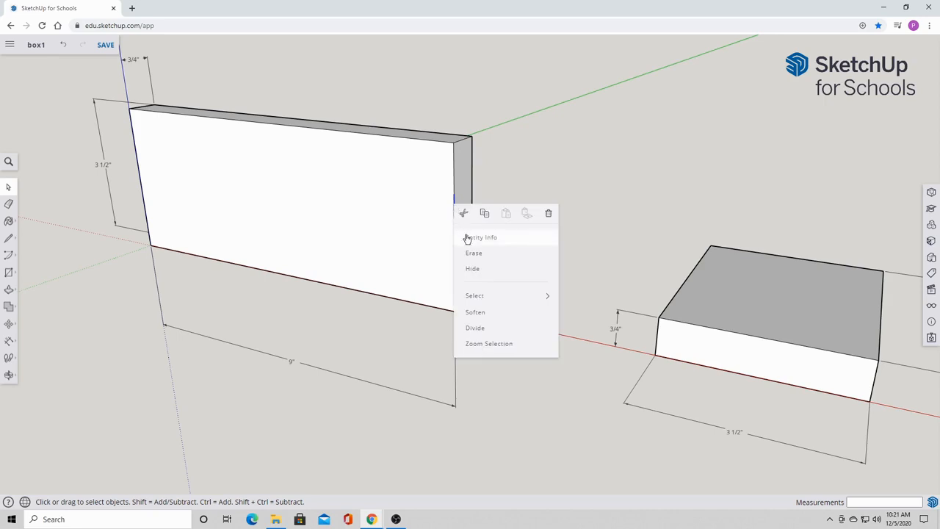
{"action": "left_click", "coordinate": [467, 236]}
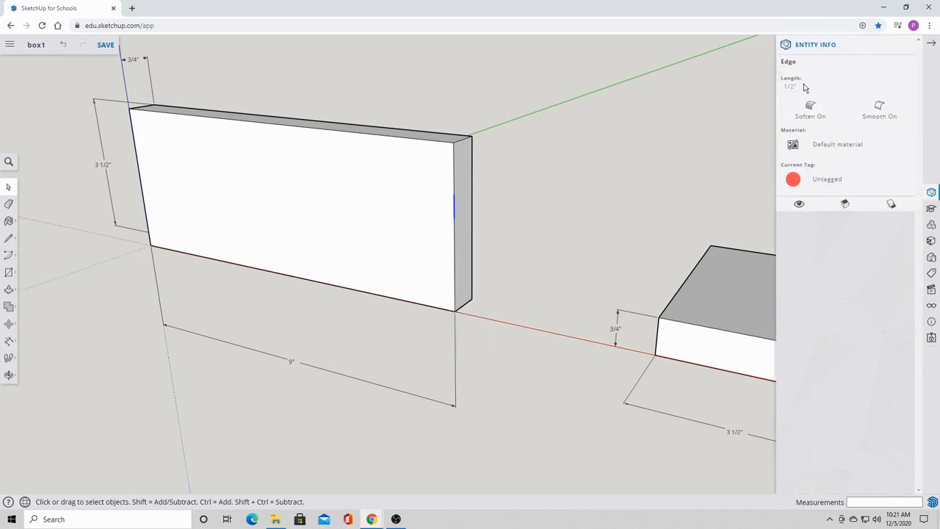
{"action": "left_click", "coordinate": [931, 43]}
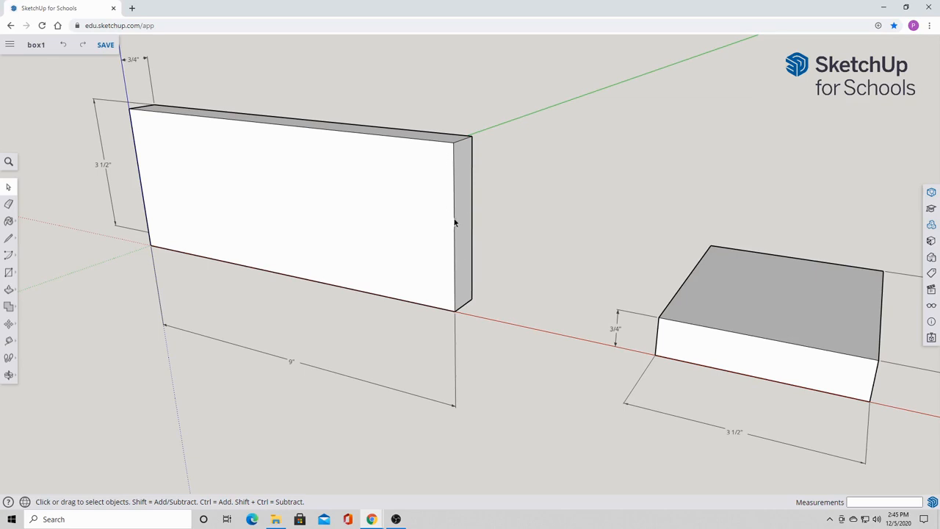
Divide the upright board's front vertical edge, at the end away from the origin, into seven equal segments.
{"action": "left_click", "coordinate": [455, 222]}
{"action": "right_click", "coordinate": [454, 222]}
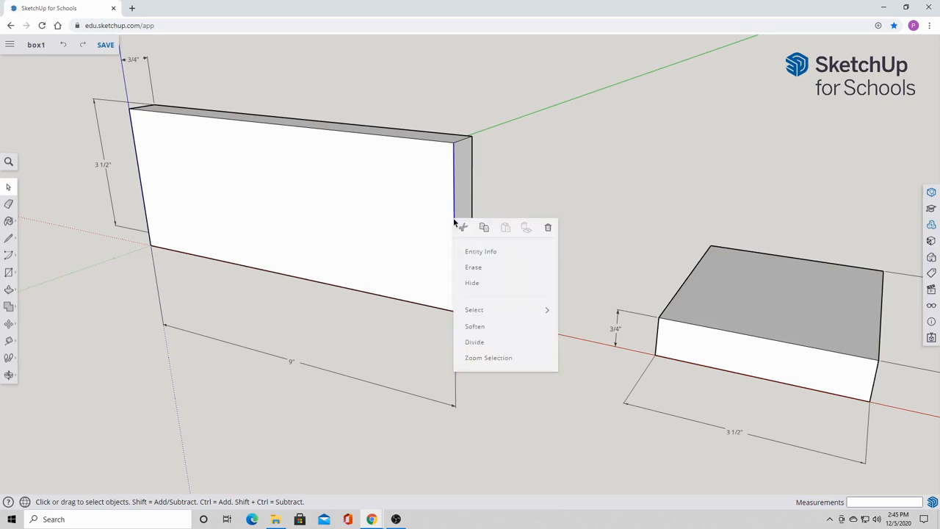
{"action": "left_click", "coordinate": [484, 344]}
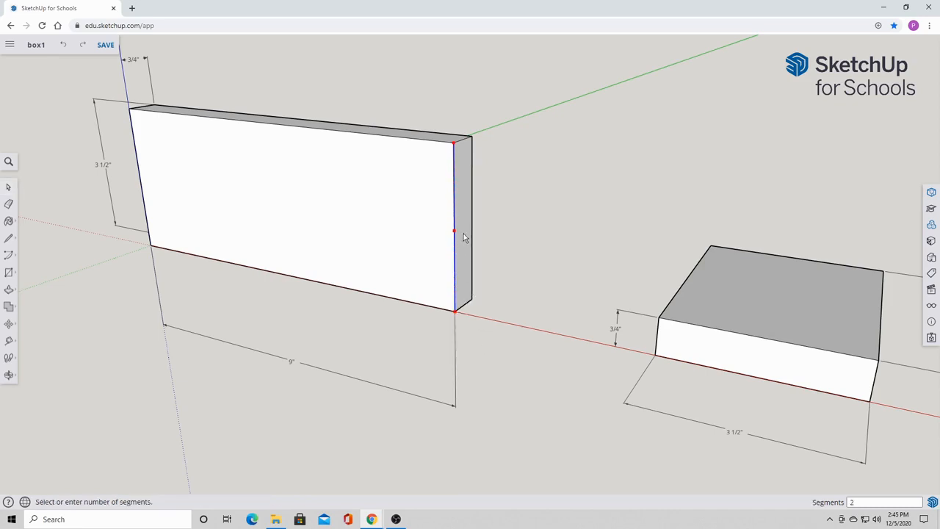
{"action": "left_click", "coordinate": [475, 292]}
{"action": "left_click", "coordinate": [505, 237]}
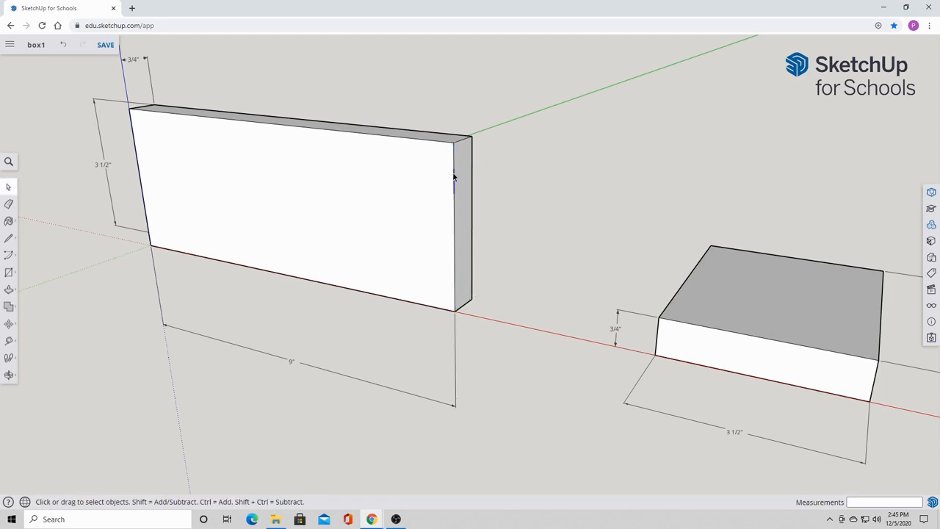
Check the length of the second segment from the top of the divided edge in its entity info.
{"action": "right_click", "coordinate": [454, 177]}
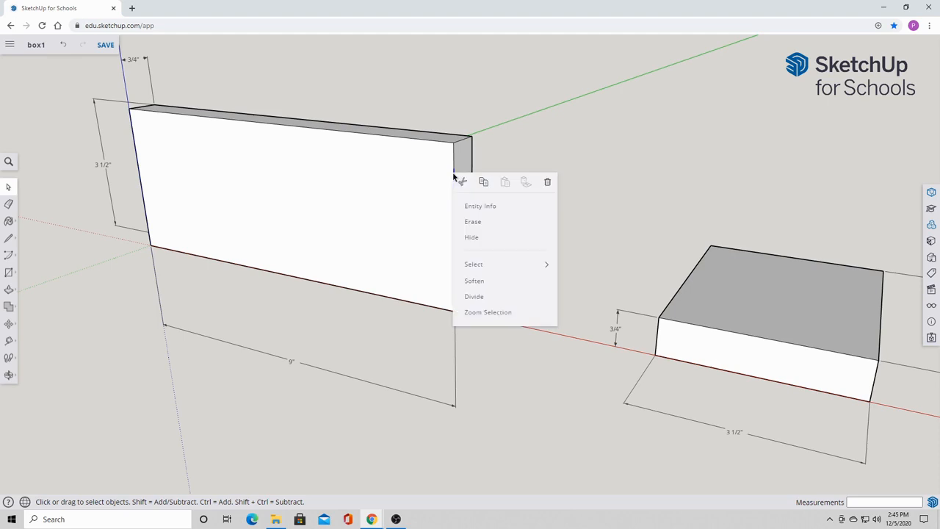
{"action": "left_click", "coordinate": [476, 206]}
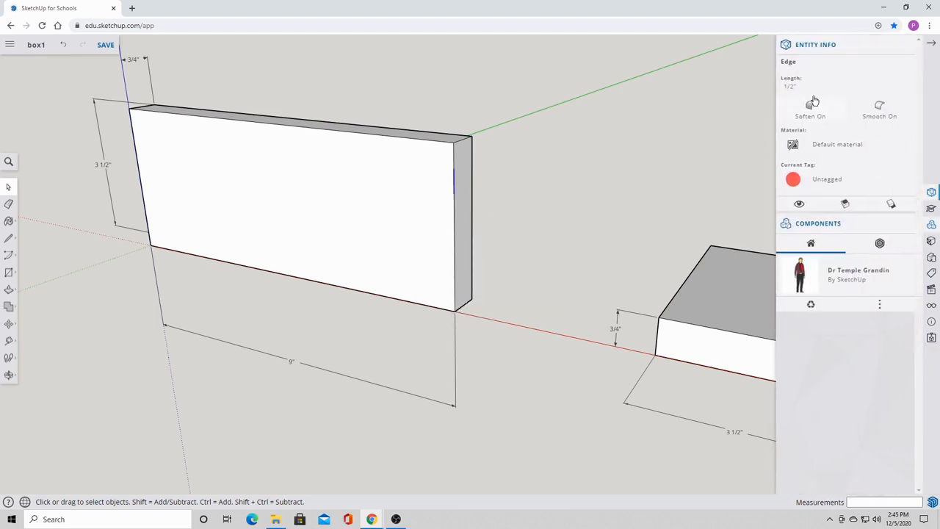
{"action": "left_click", "coordinate": [932, 46]}
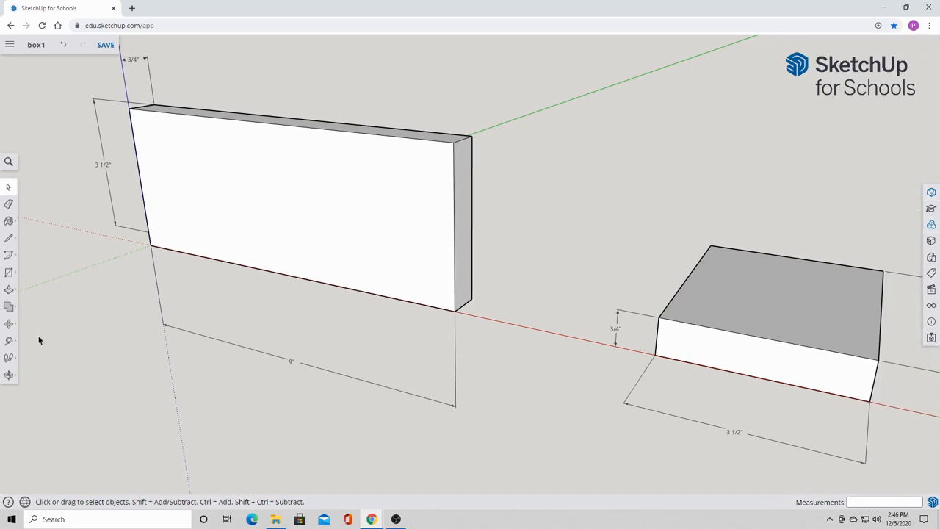
Place a vertical guide on the board's front face, 3/4 inch in from the divided end edge.
{"action": "left_click", "coordinate": [9, 342]}
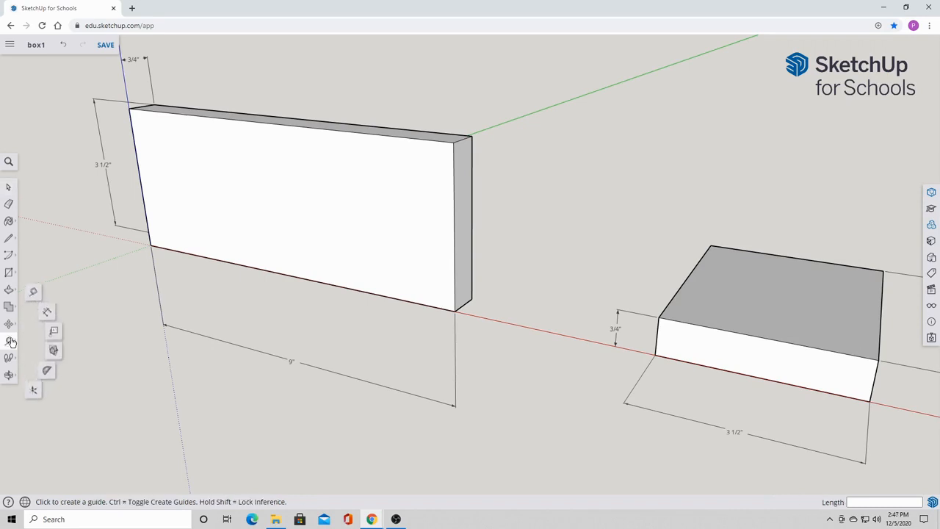
{"action": "left_click", "coordinate": [32, 293]}
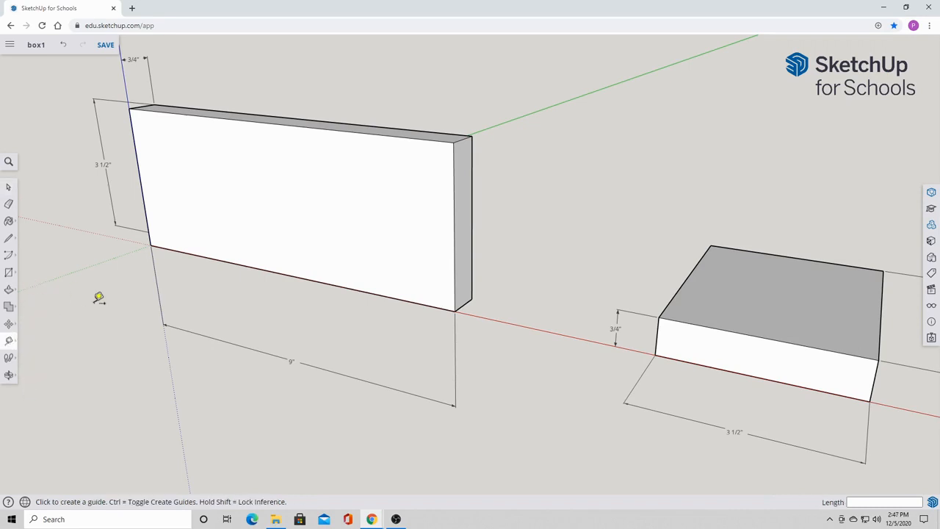
{"action": "left_click", "coordinate": [455, 224]}
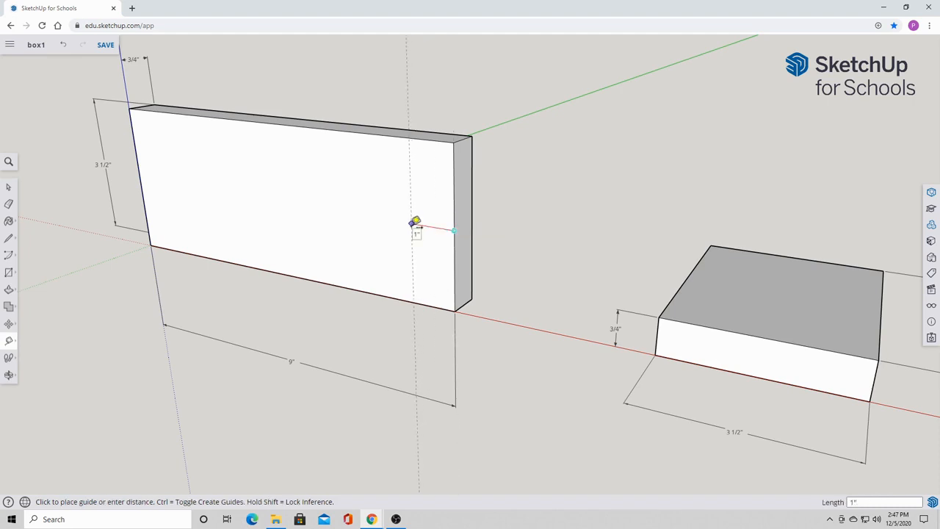
{"action": "left_click", "coordinate": [426, 224]}
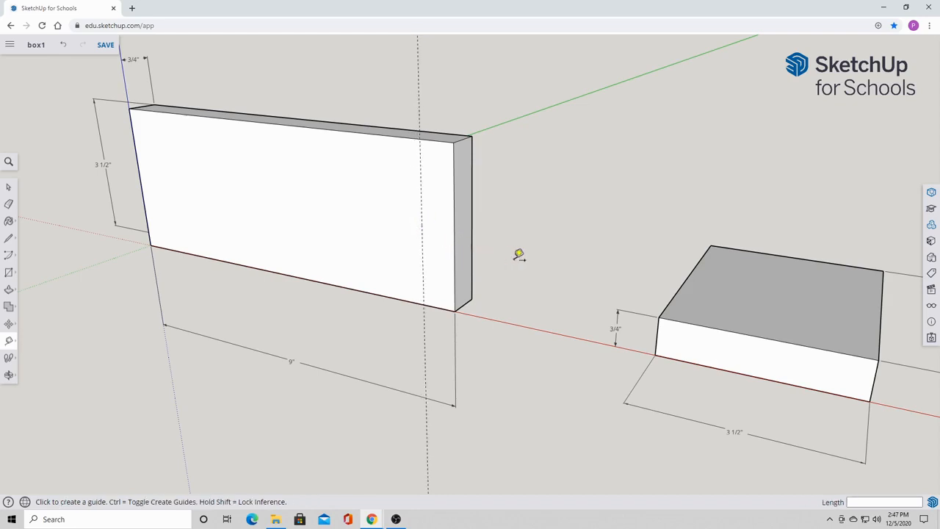
{"action": "key", "text": "space"}
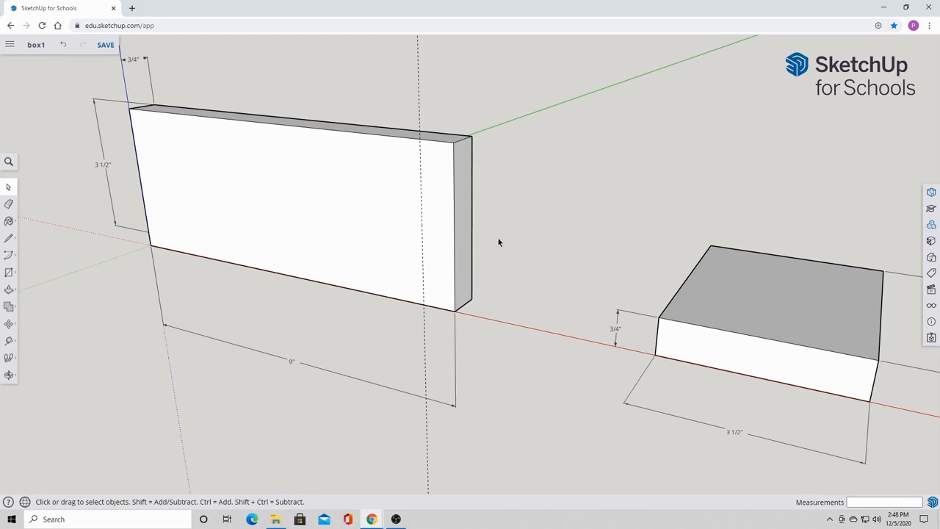
Draw six 3/4-inch lines across the front face, from each division point on the end edge to the vertical guide.
{"action": "key", "text": "l"}
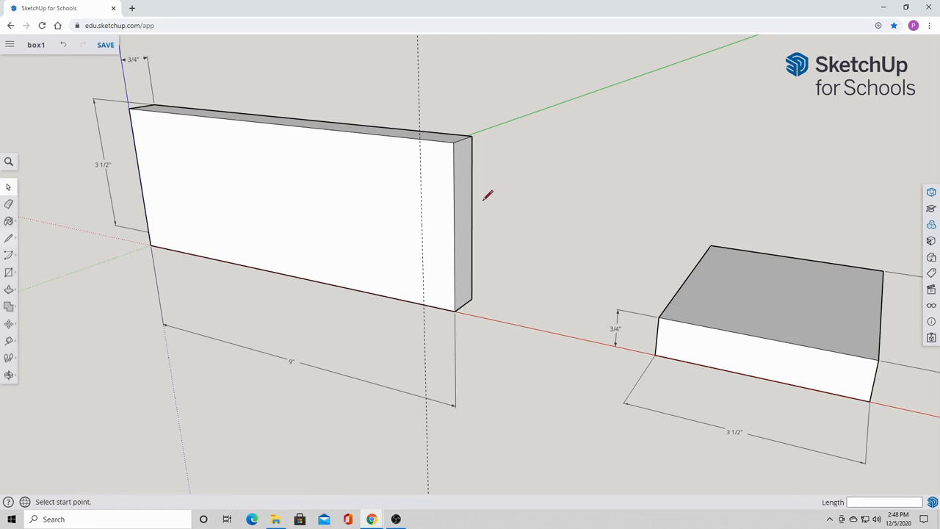
{"action": "left_click", "coordinate": [453, 167]}
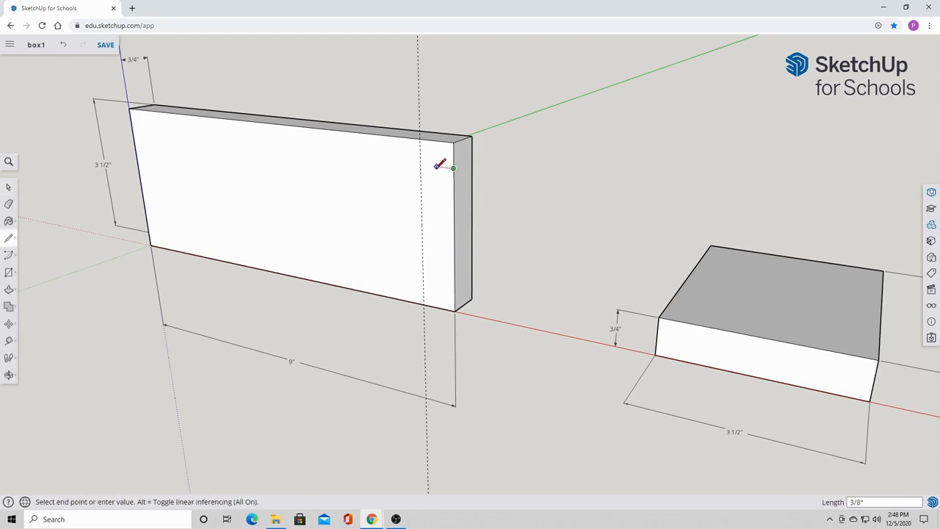
{"action": "left_click", "coordinate": [420, 165]}
{"action": "left_click", "coordinate": [453, 193]}
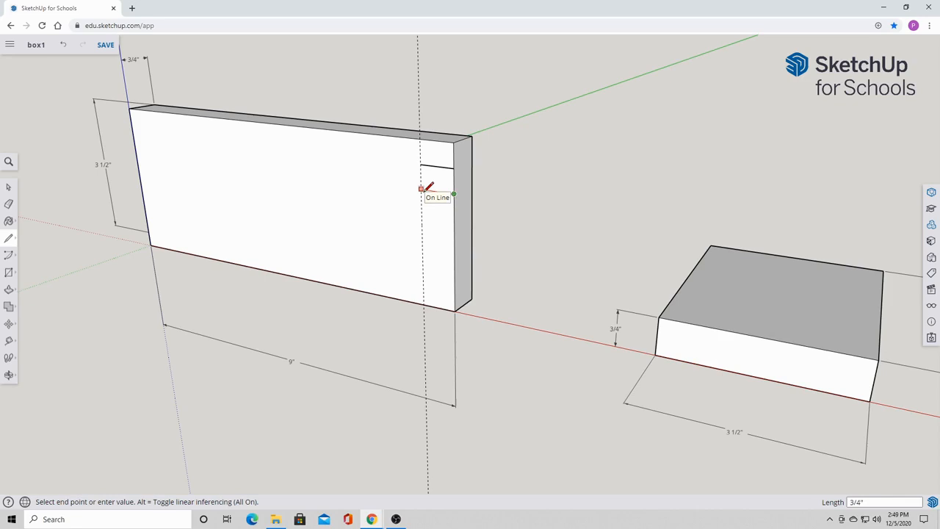
{"action": "left_click", "coordinate": [421, 190]}
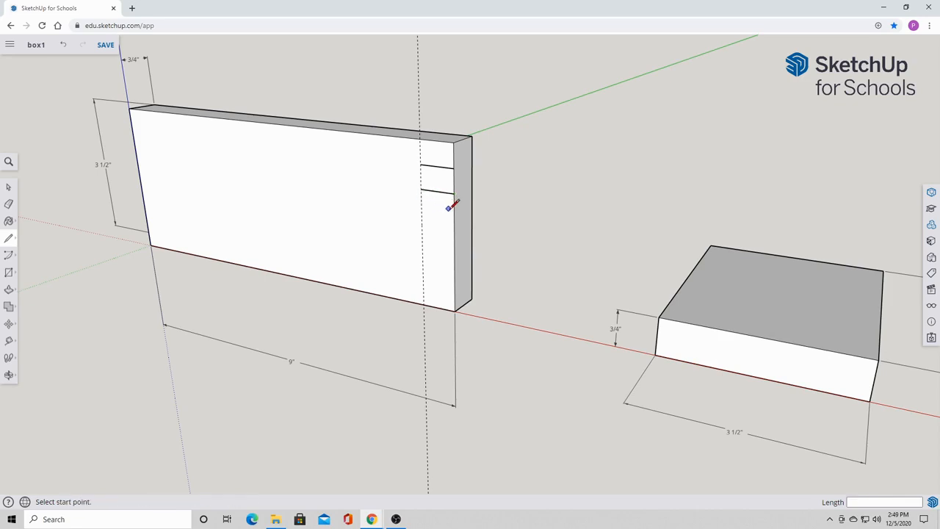
{"action": "left_click", "coordinate": [453, 217]}
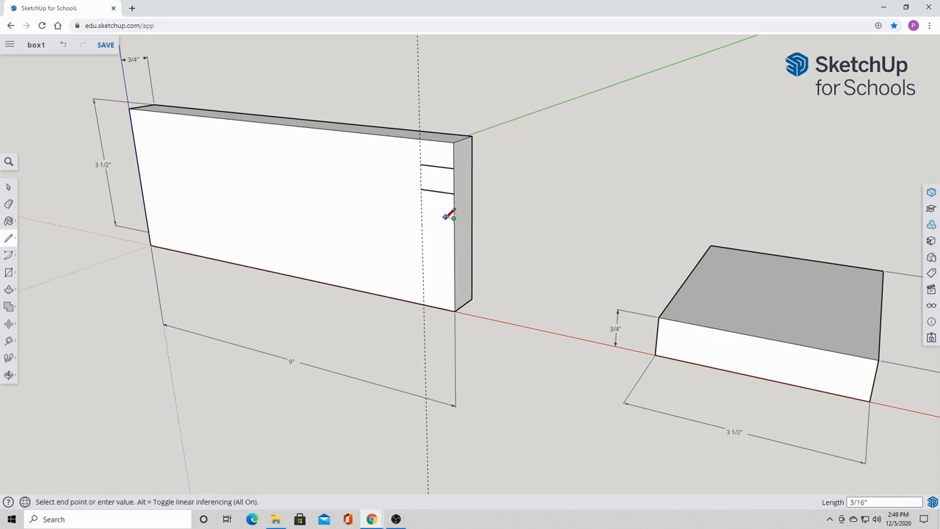
{"action": "left_click", "coordinate": [422, 214]}
{"action": "left_click", "coordinate": [454, 241]}
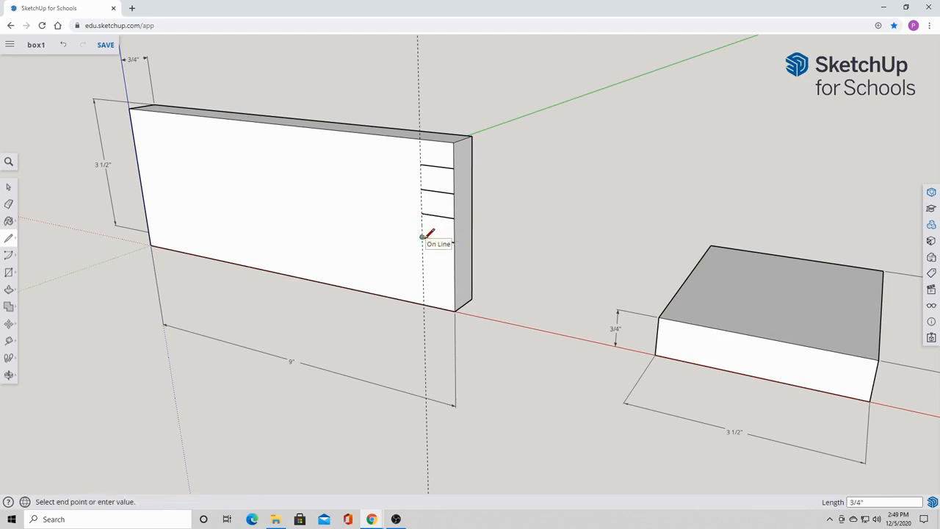
{"action": "left_click", "coordinate": [422, 238]}
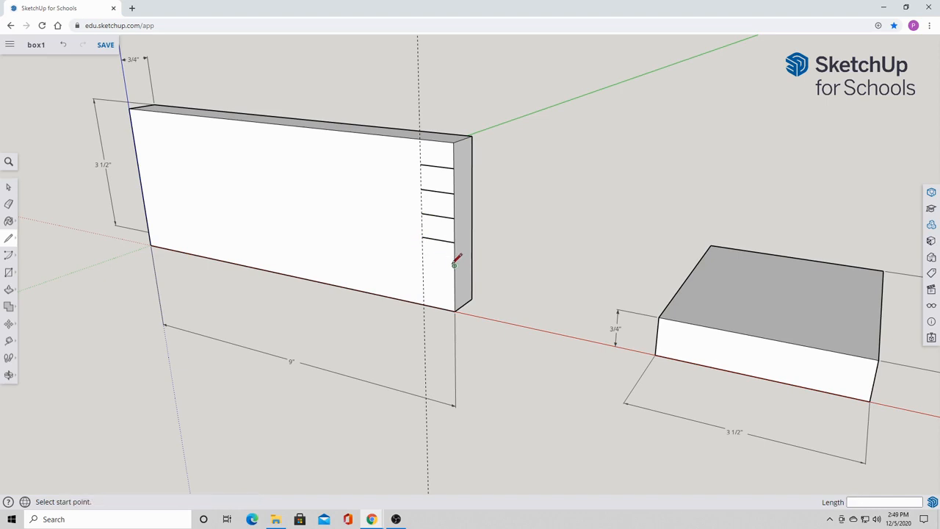
{"action": "left_click", "coordinate": [454, 266]}
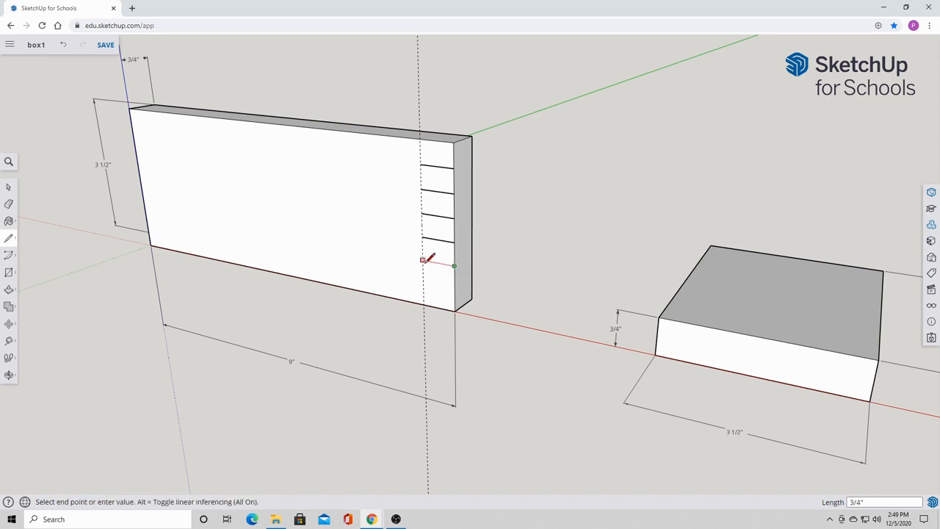
{"action": "left_click", "coordinate": [422, 261]}
{"action": "key", "text": "Escape"}
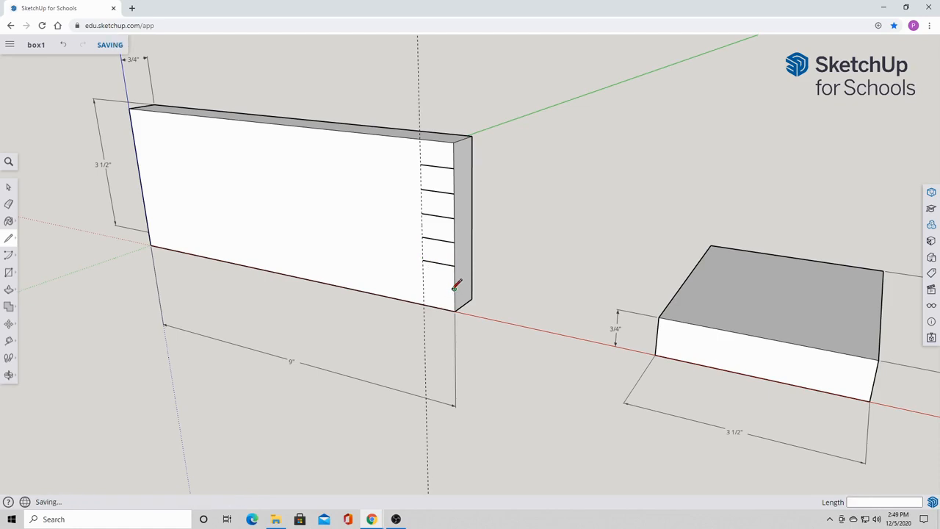
{"action": "left_click", "coordinate": [454, 289]}
{"action": "left_click", "coordinate": [424, 284]}
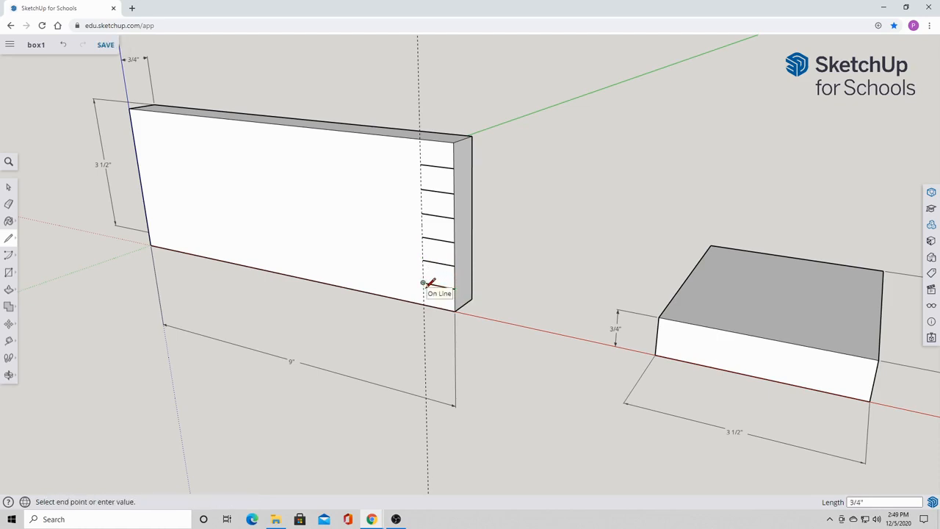
{"action": "key", "text": "space"}
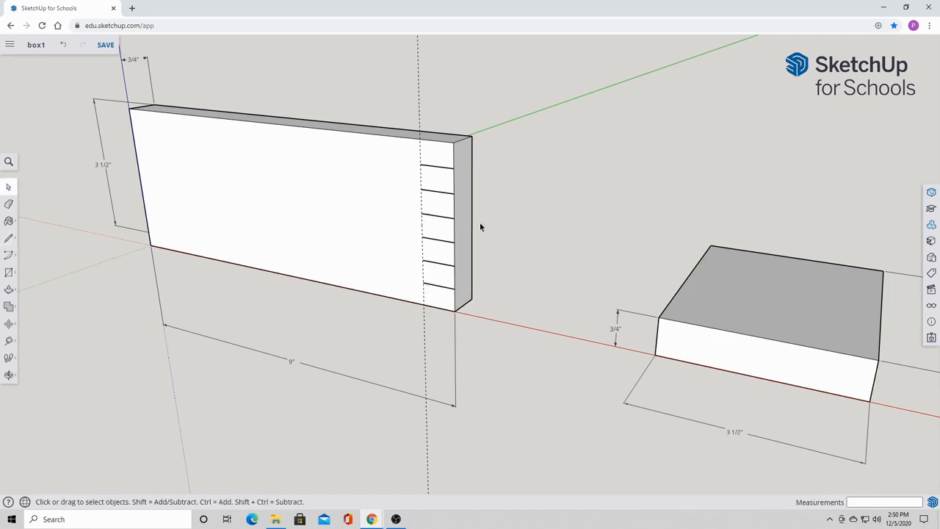
Close the second, fourth and sixth finger sections from the top with 1/2-inch lines along the guide.
{"action": "key", "text": "l"}
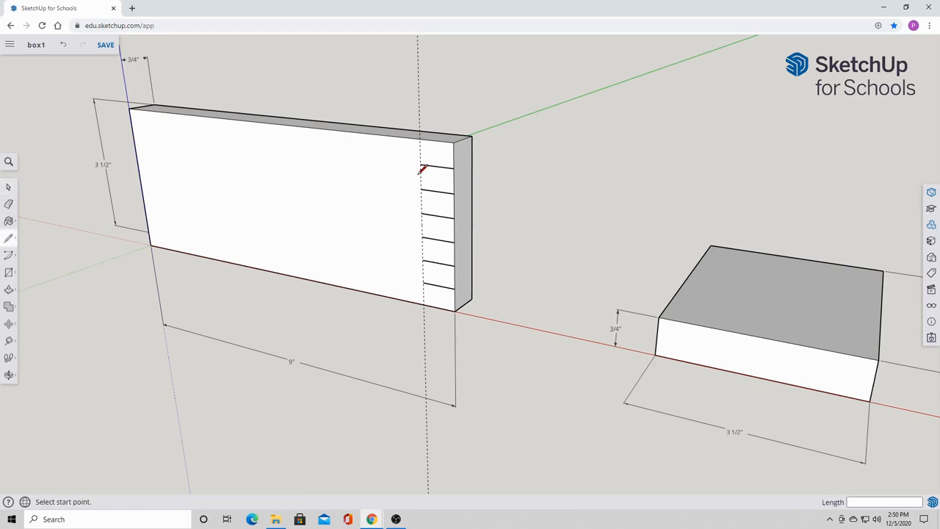
{"action": "left_click", "coordinate": [420, 164]}
{"action": "left_click", "coordinate": [421, 192]}
{"action": "left_click", "coordinate": [422, 213]}
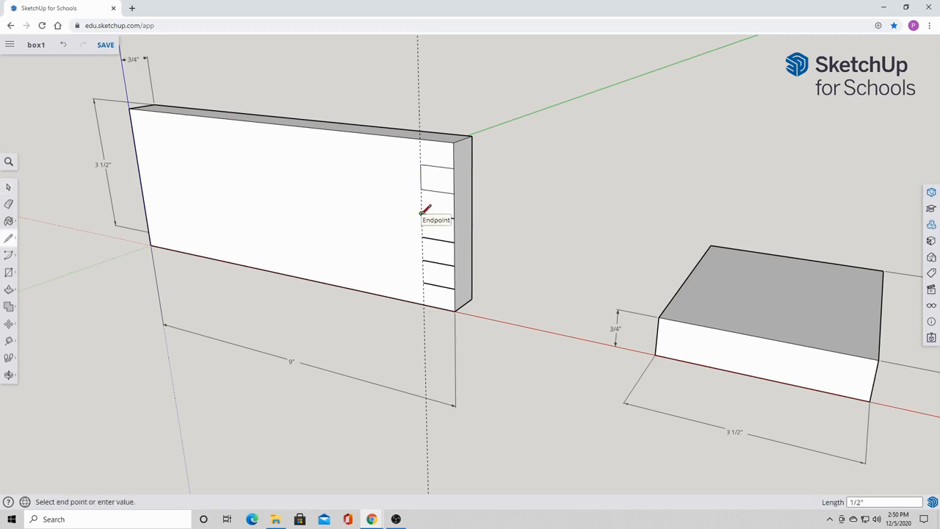
{"action": "left_click", "coordinate": [423, 238]}
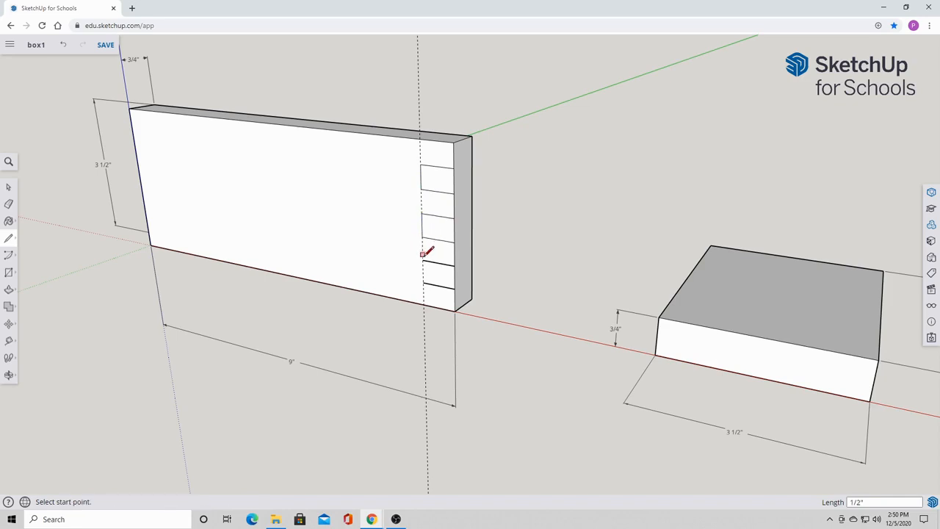
{"action": "left_click", "coordinate": [422, 260]}
{"action": "left_click", "coordinate": [423, 284]}
Push the three closed rectangles 3/4 inch through the board to cut out the finger joint notches.
{"action": "key", "text": "p"}
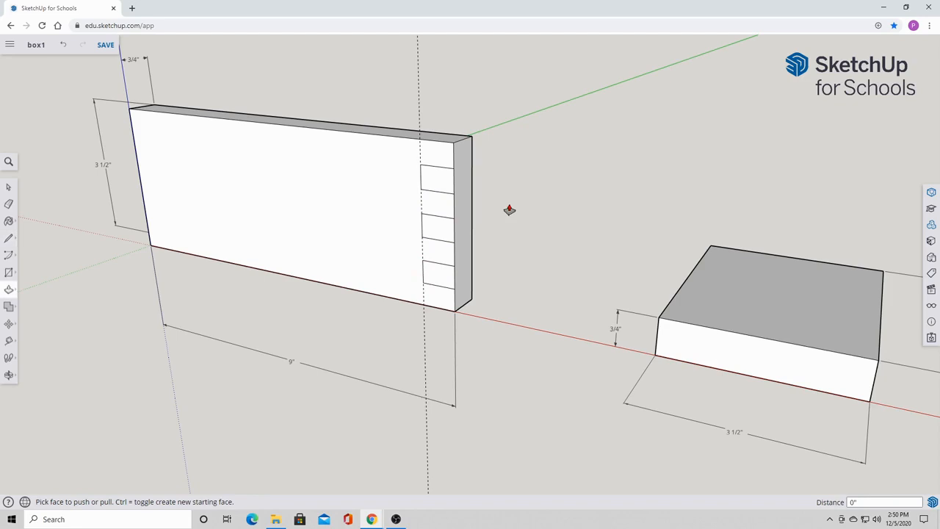
{"action": "left_click", "coordinate": [442, 183]}
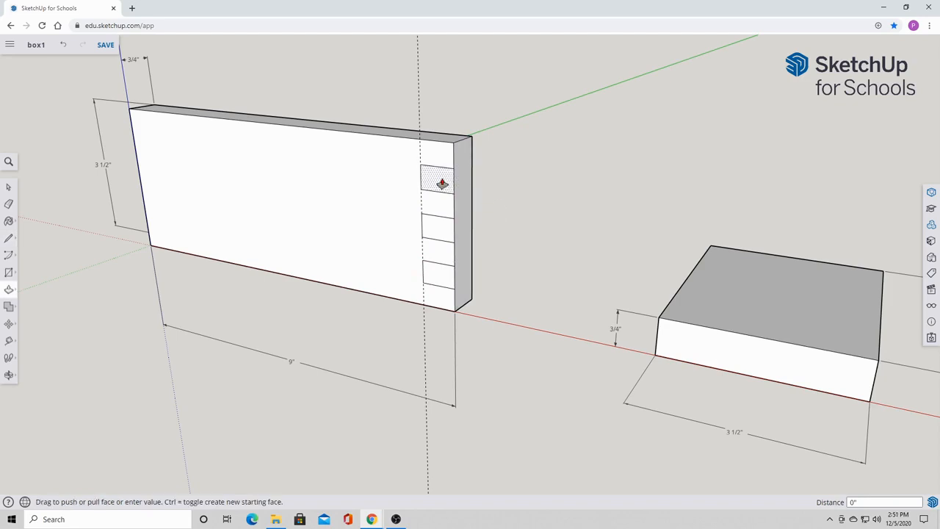
{"action": "left_click", "coordinate": [468, 173]}
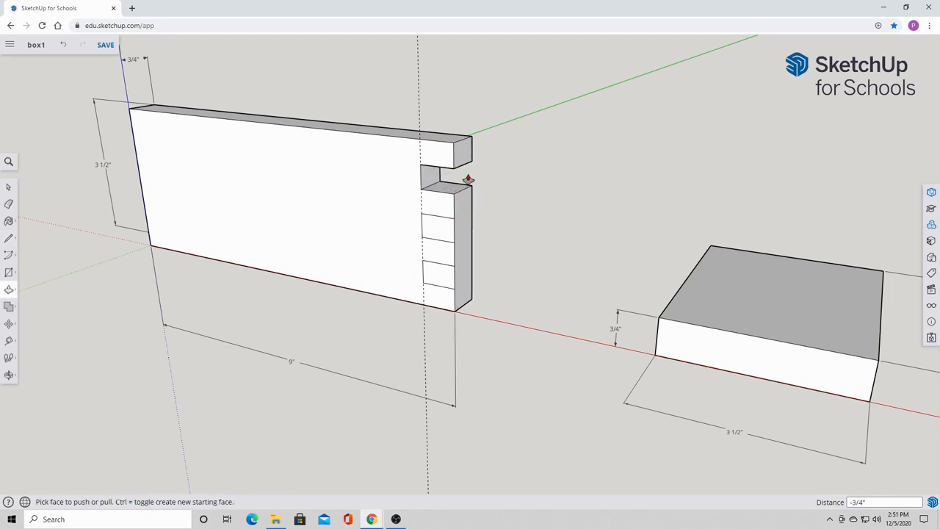
{"action": "double_click", "coordinate": [446, 232]}
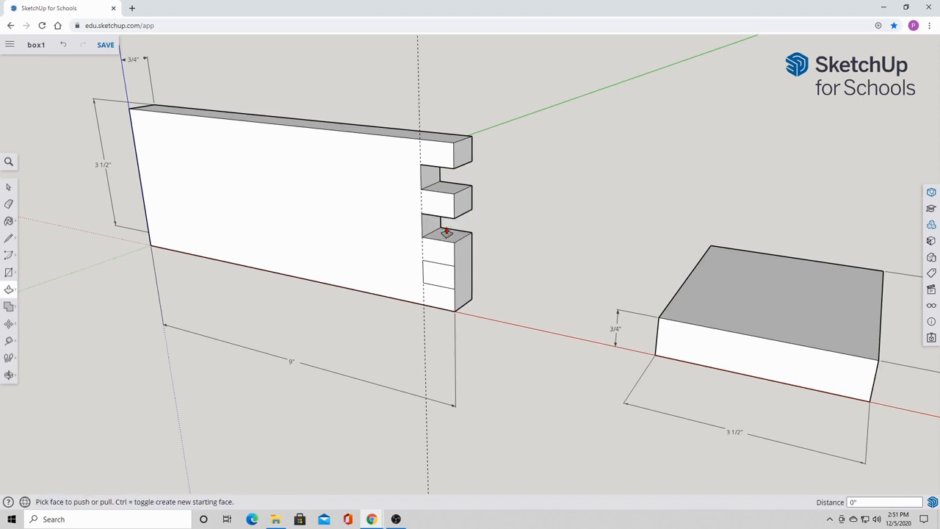
{"action": "double_click", "coordinate": [440, 273]}
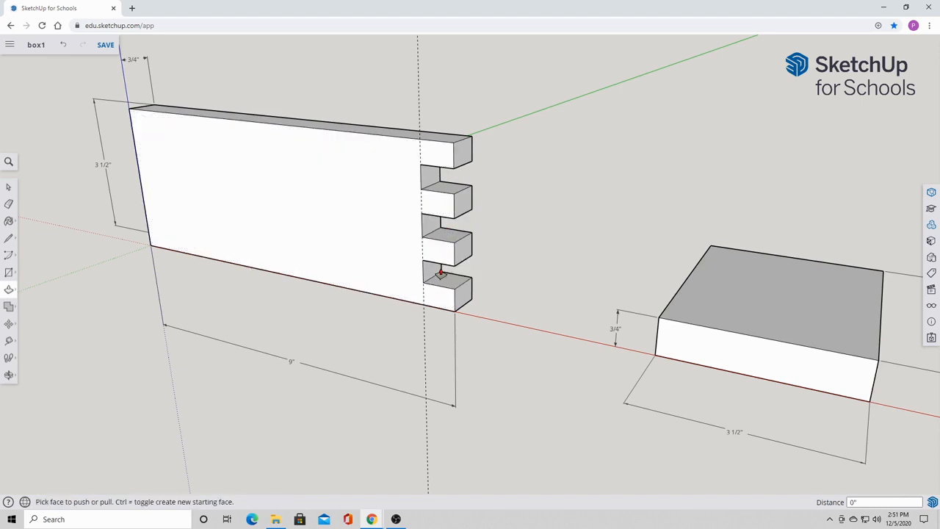
{"action": "key", "text": "space"}
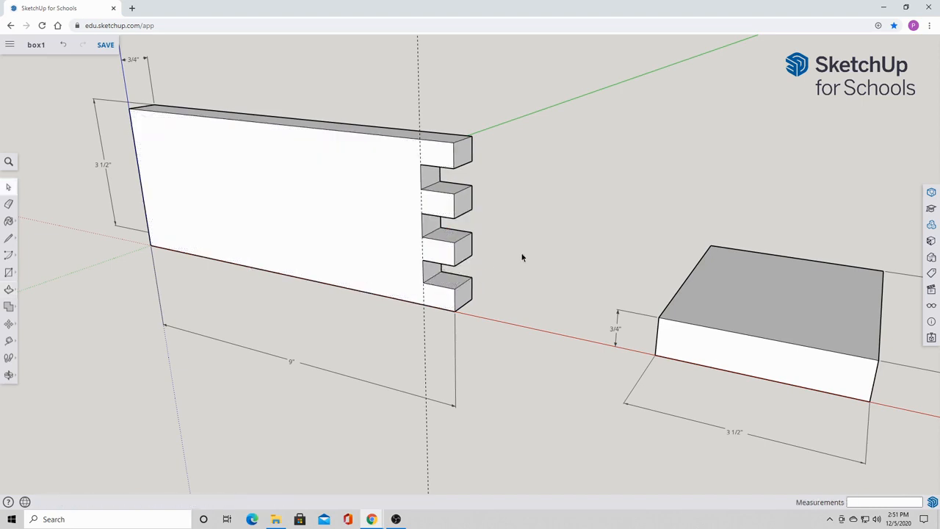
Erase all the dimensions on both boards and the vertical guide at the finger joint.
{"action": "key", "text": "e"}
{"action": "left_click", "coordinate": [150, 80]}
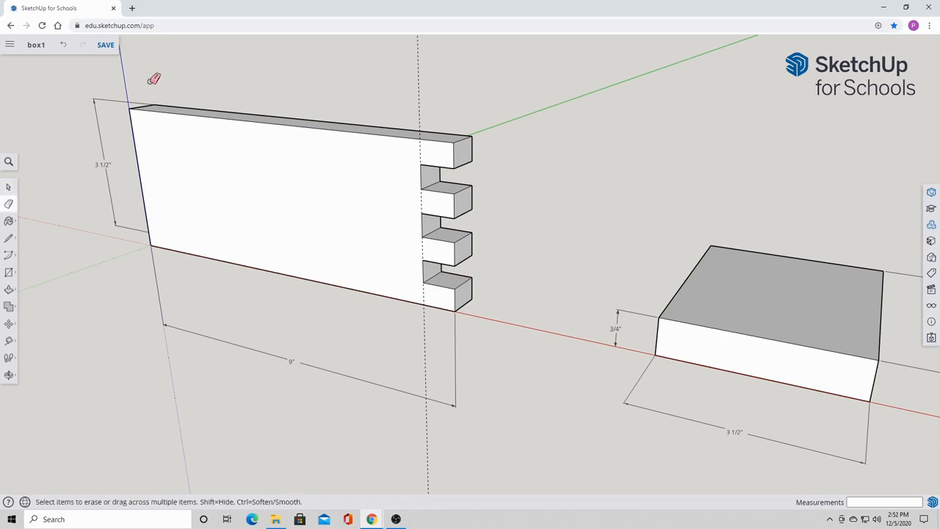
{"action": "left_click", "coordinate": [102, 147]}
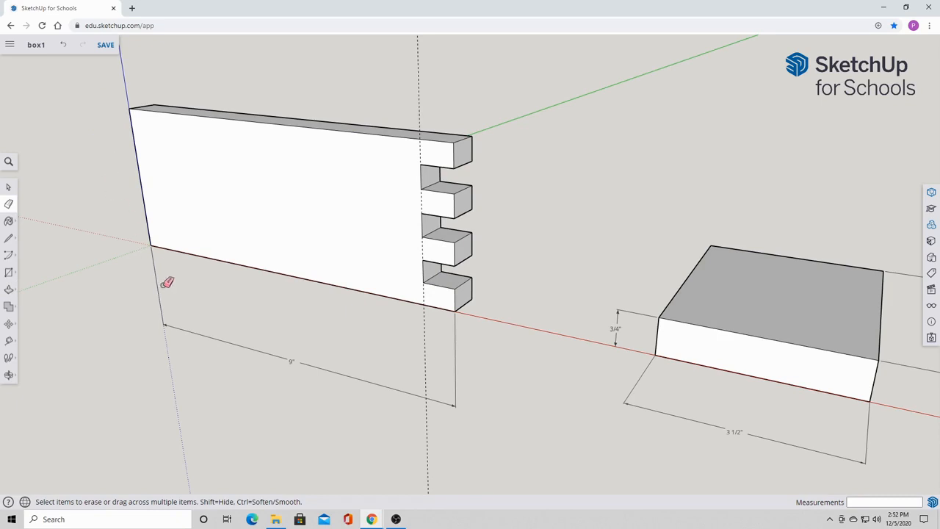
{"action": "left_click", "coordinate": [228, 342]}
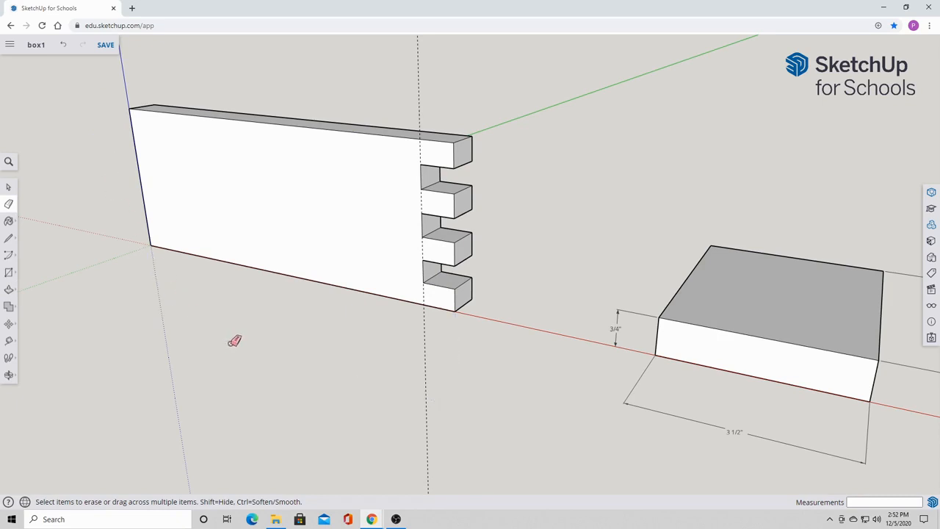
{"action": "left_click", "coordinate": [620, 317]}
{"action": "left_click", "coordinate": [666, 411]}
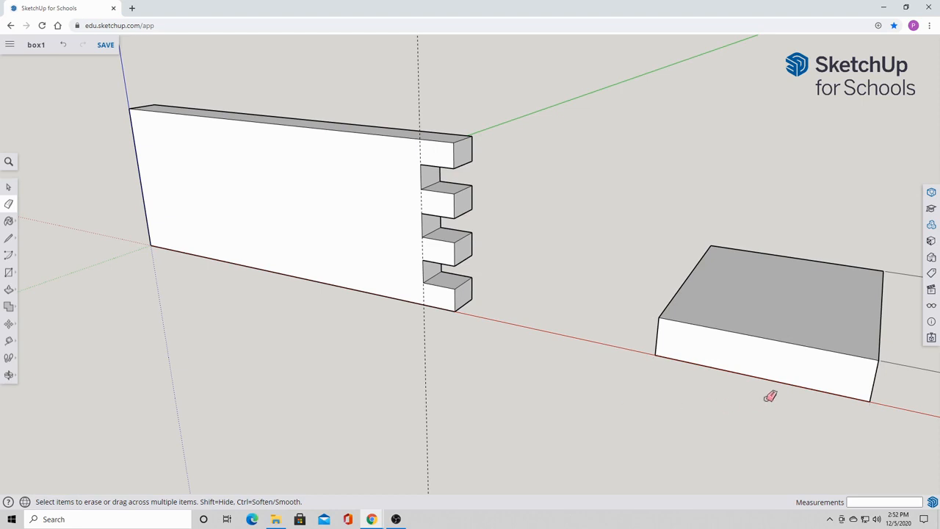
{"action": "left_click", "coordinate": [905, 364]}
{"action": "left_click", "coordinate": [421, 154]}
{"action": "key", "text": "space"}
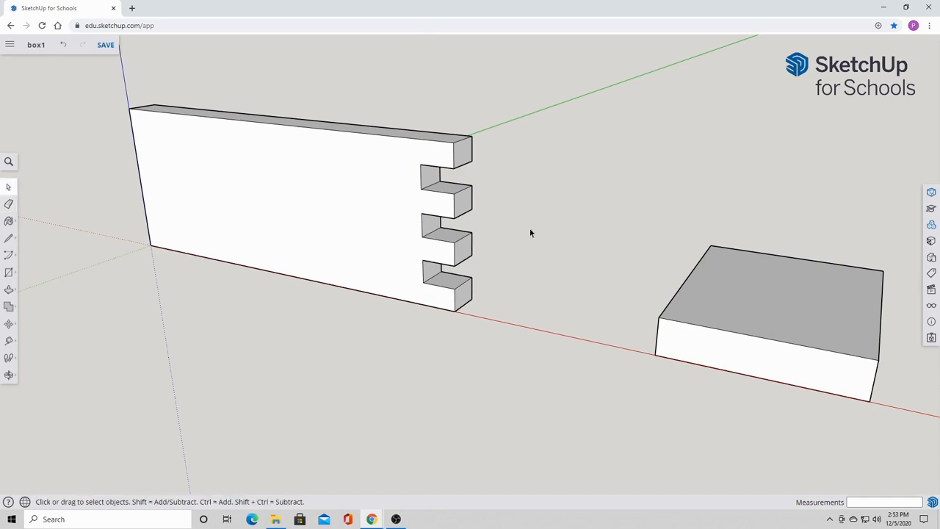
Make the whole notched long board a component with the definition name "side 1".
{"action": "left_click_drag", "start_coordinate": [96, 78], "coordinate": [514, 344]}
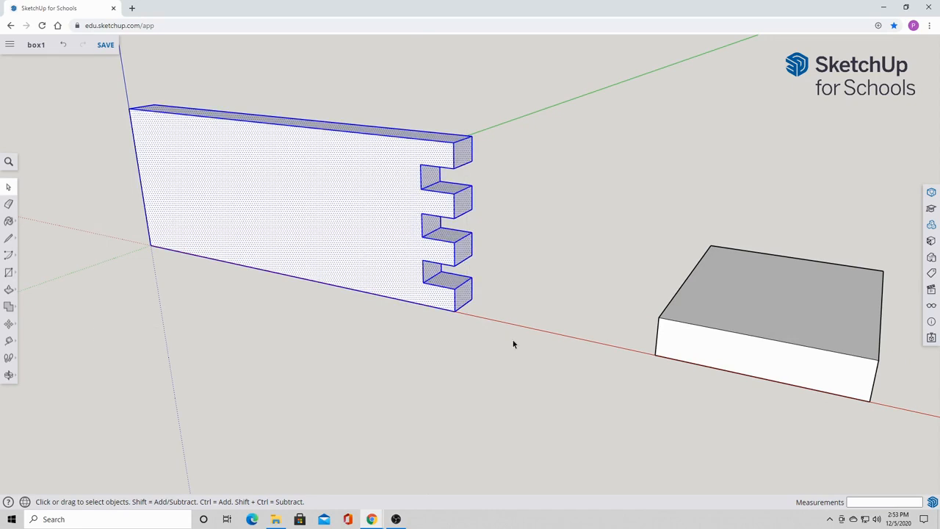
{"action": "right_click", "coordinate": [210, 133]}
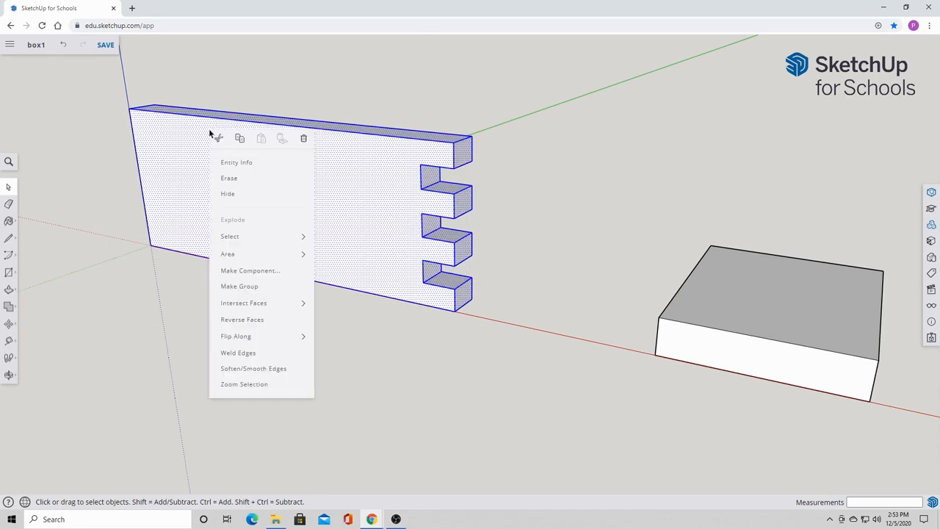
{"action": "left_click", "coordinate": [264, 271]}
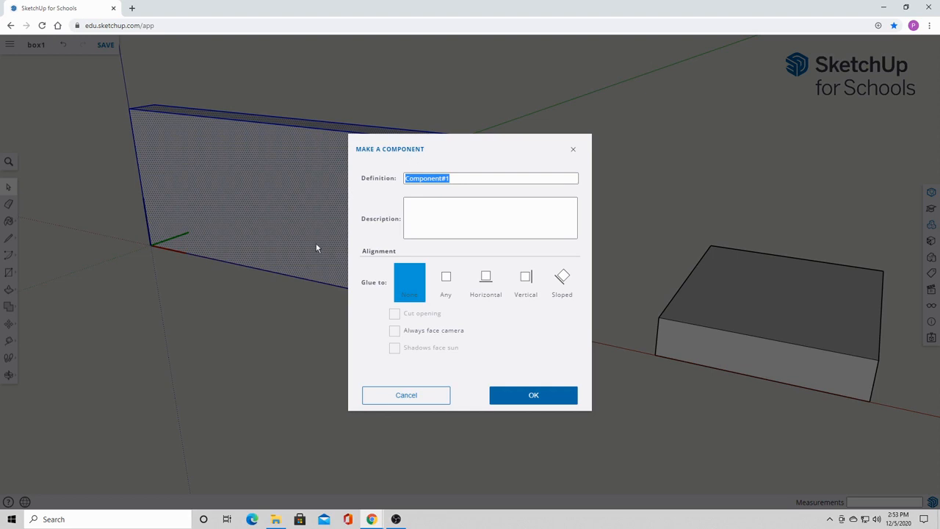
{"action": "type", "text": "side 1"}
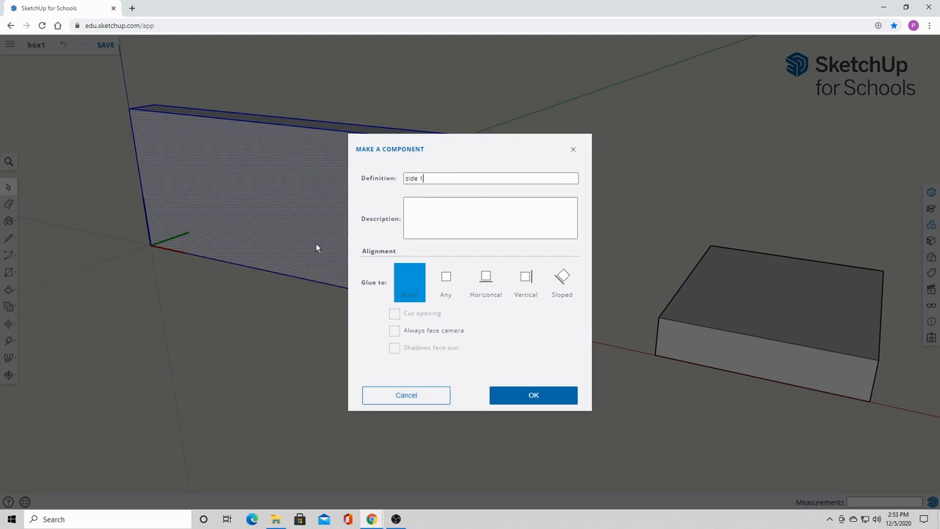
{"action": "left_click", "coordinate": [508, 396]}
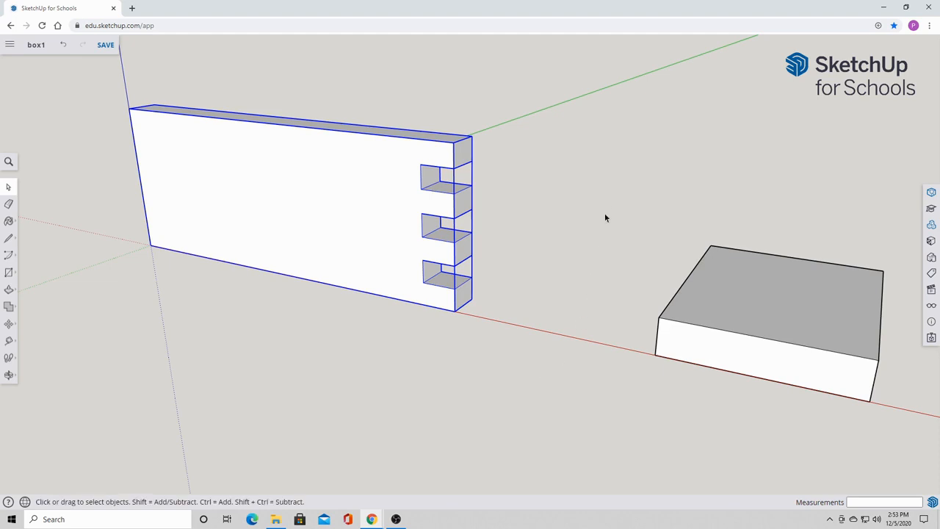
Make the flat short board a component named "side 2" and check the list of components in the model.
{"action": "left_click_drag", "start_coordinate": [608, 193], "coordinate": [898, 453]}
{"action": "right_click", "coordinate": [722, 271]}
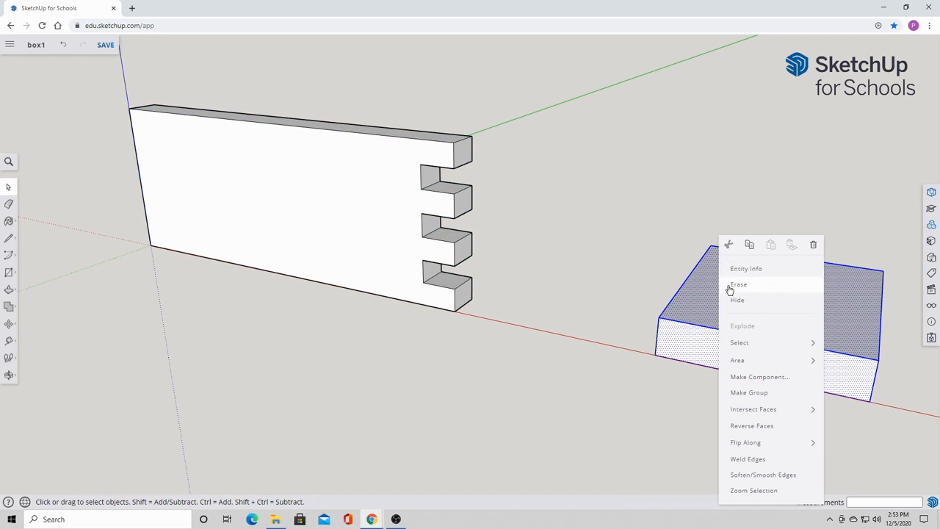
{"action": "left_click", "coordinate": [742, 377]}
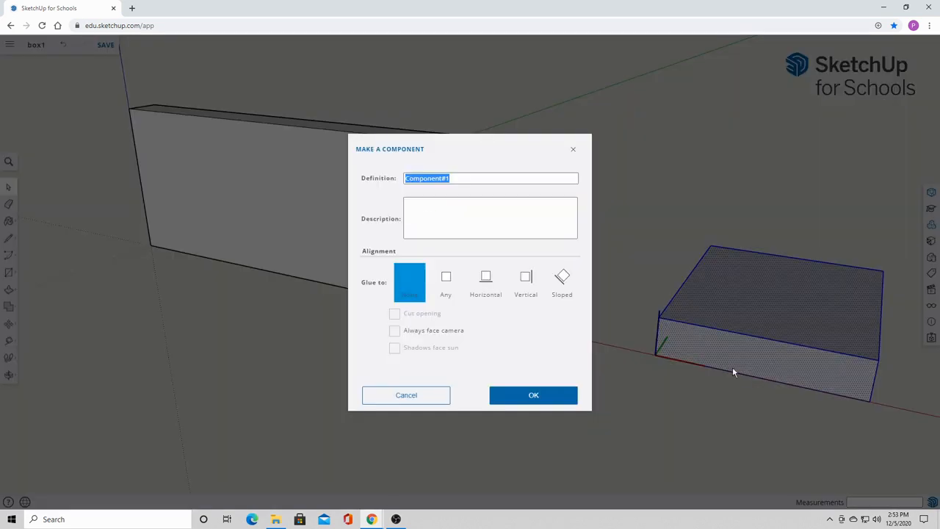
{"action": "type", "text": "side 2"}
{"action": "left_click", "coordinate": [540, 397]}
{"action": "left_click", "coordinate": [598, 278]}
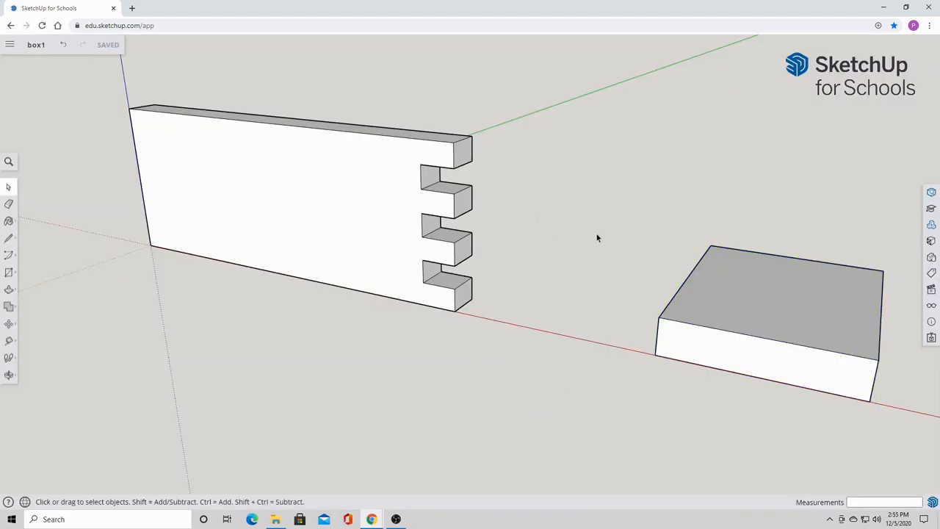
{"action": "left_click", "coordinate": [931, 224]}
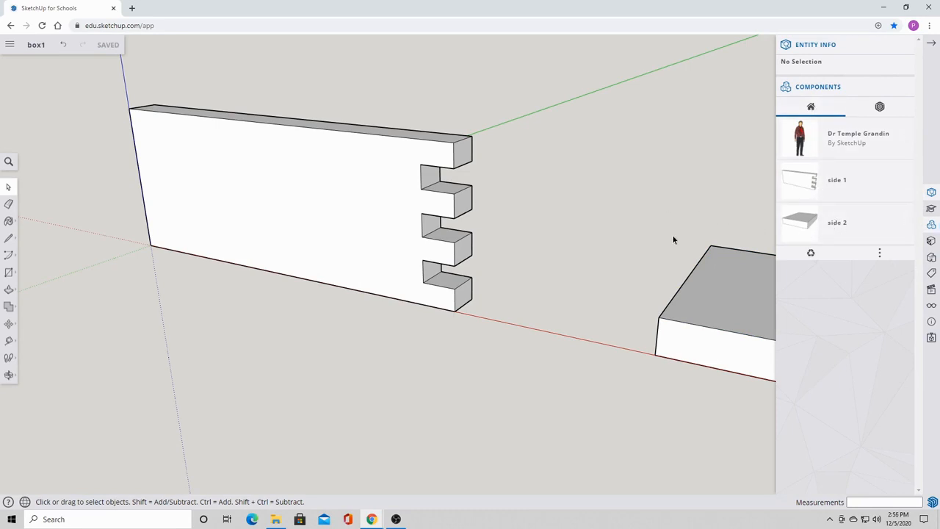
{"action": "left_click", "coordinate": [933, 44]}
Rotate side 2 upright about its lower front corner on the red axis, using the green-axis rotation plane.
{"action": "left_click_drag", "start_coordinate": [600, 213], "coordinate": [894, 437]}
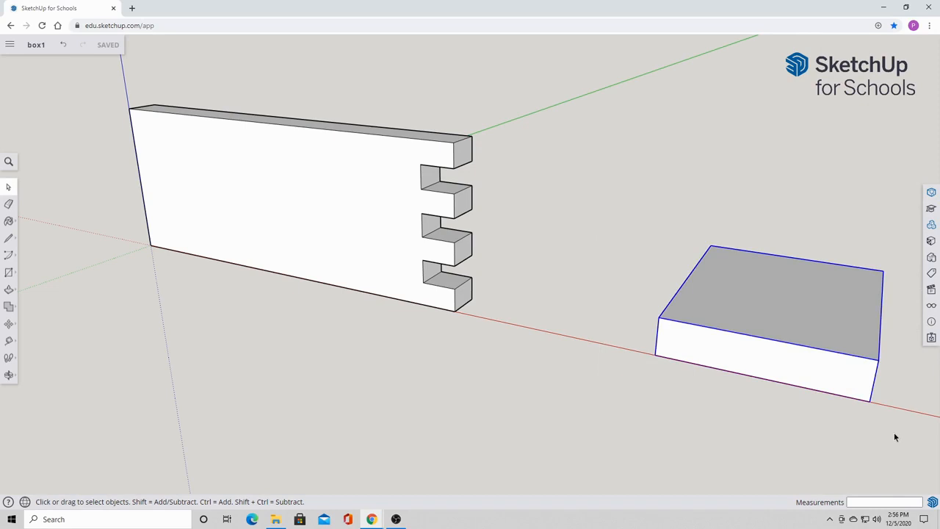
{"action": "key", "text": "q"}
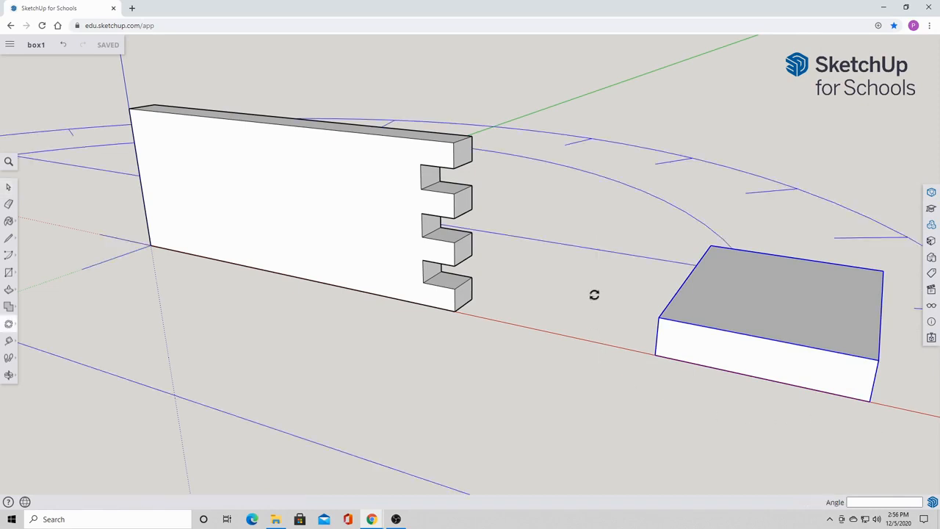
{"action": "left_click", "coordinate": [654, 355]}
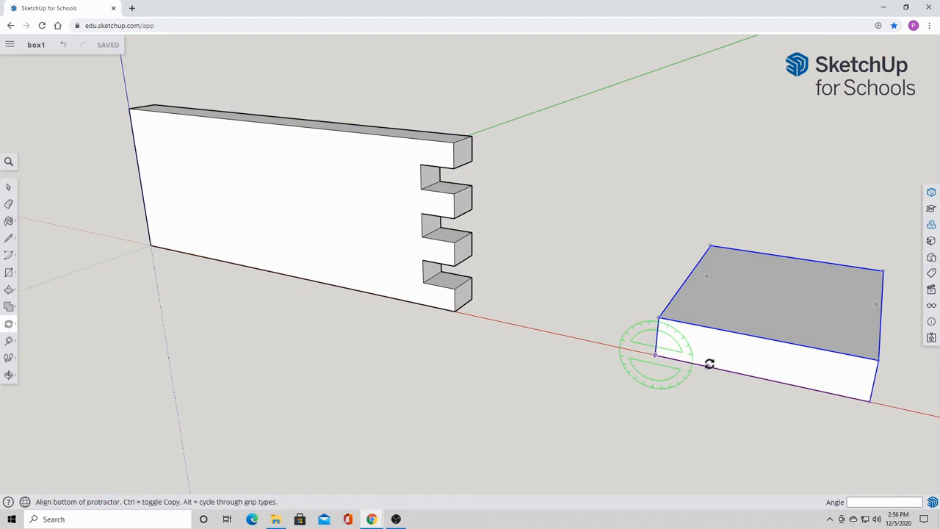
{"action": "left_click", "coordinate": [900, 408]}
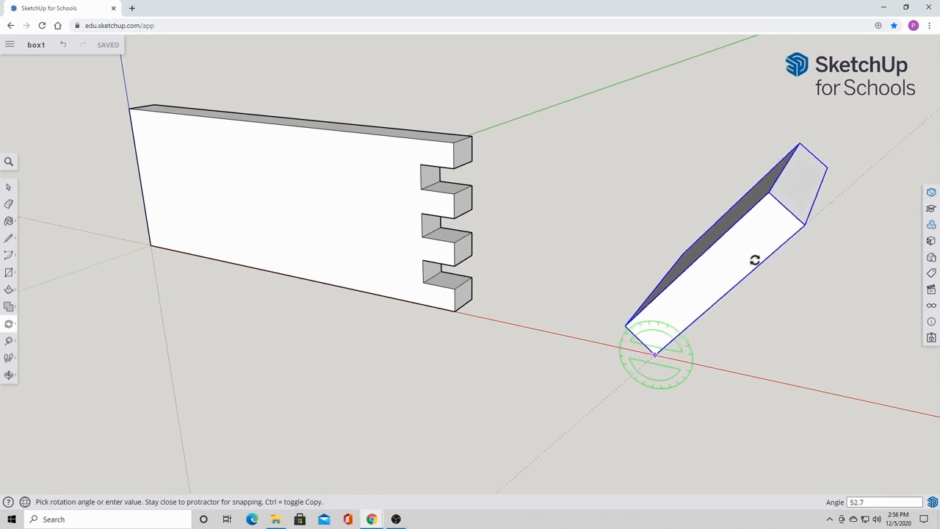
{"action": "left_click", "coordinate": [666, 233]}
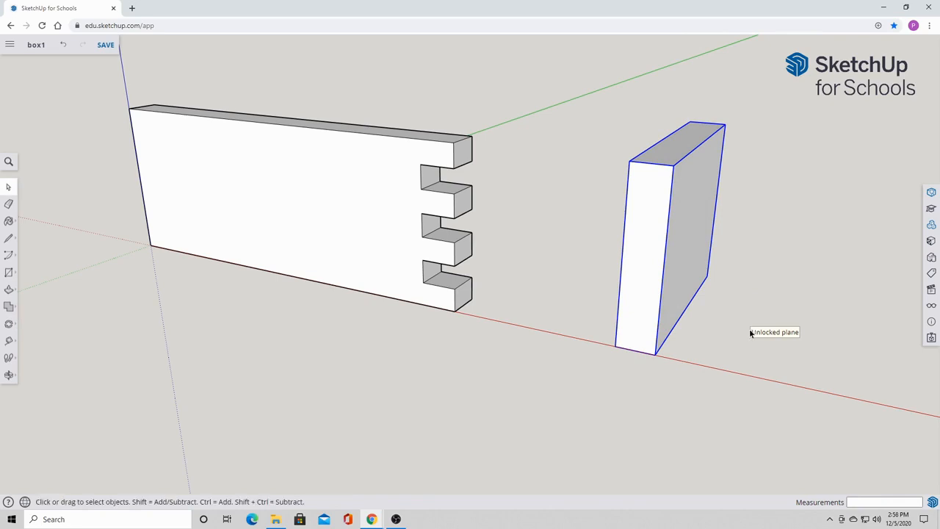
Move side 2 by its lower front corner onto side 1's bottom edge so that it overlaps the finger joint flush with the end.
{"action": "key", "text": "m"}
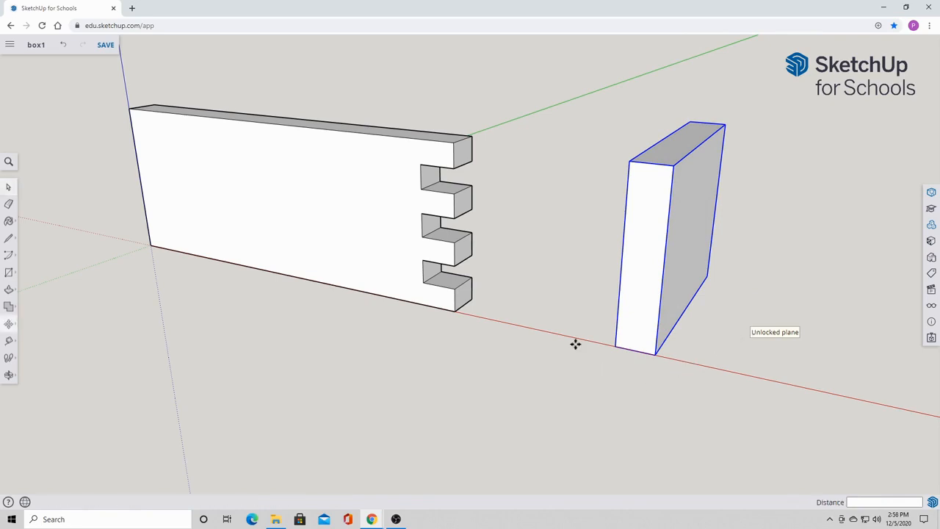
{"action": "left_click", "coordinate": [617, 347]}
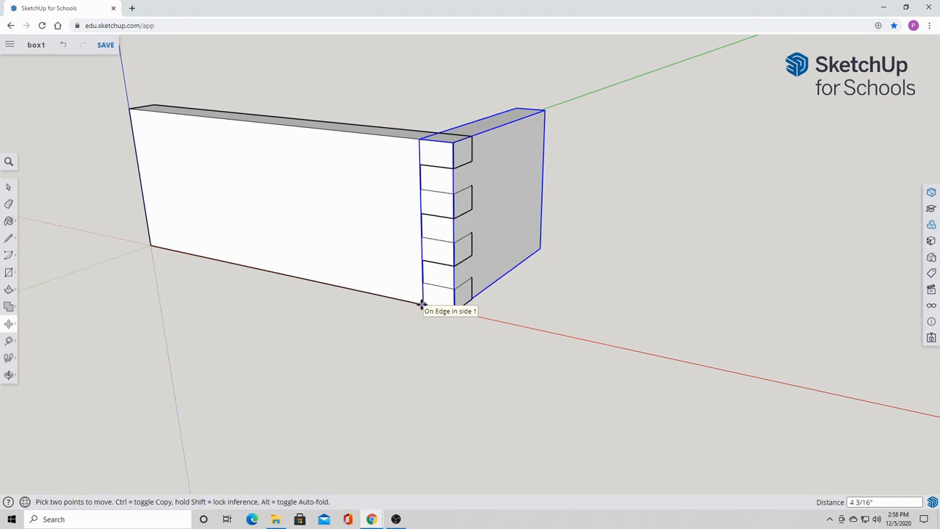
{"action": "left_click", "coordinate": [422, 304]}
{"action": "key", "text": "space"}
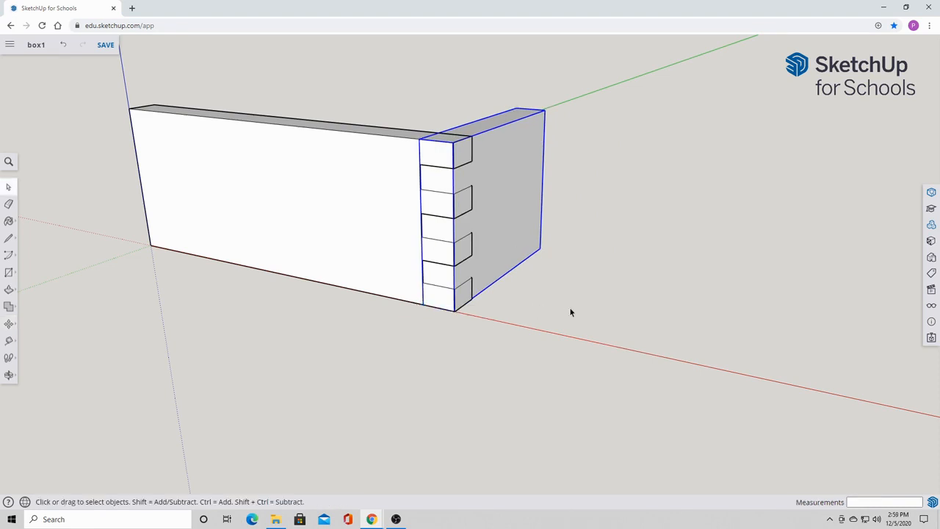
{"action": "left_click", "coordinate": [336, 314]}
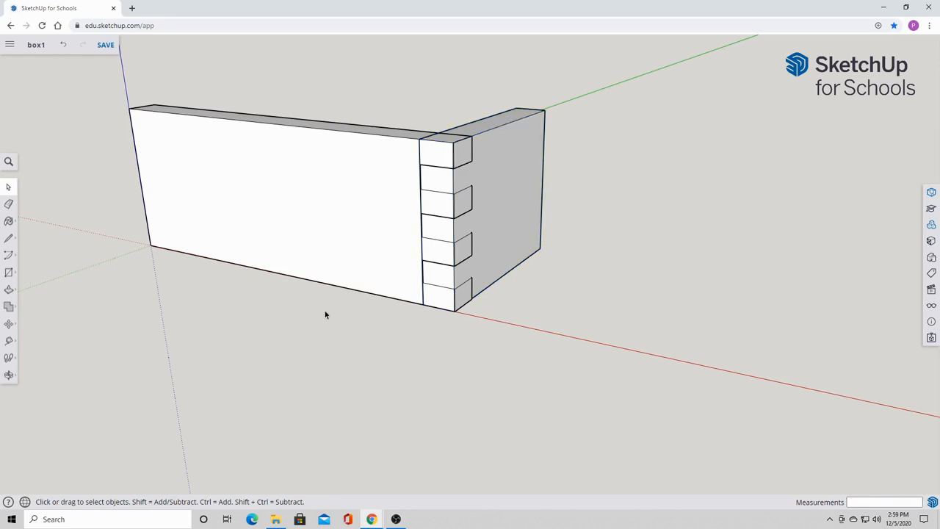
Subtract side 1 from side 2 with the Subtract solid tool to cut the matching finger joints.
{"action": "left_click", "coordinate": [5, 309]}
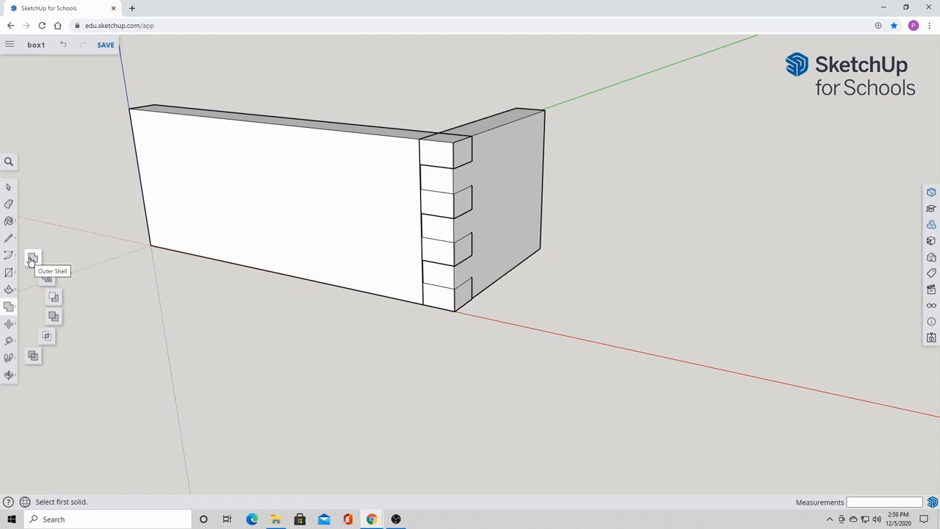
{"action": "left_click", "coordinate": [52, 300]}
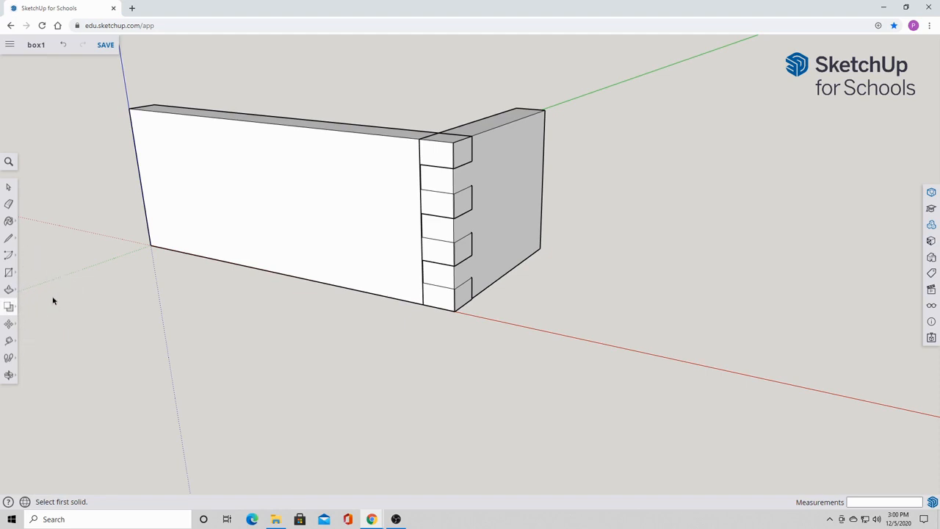
{"action": "left_click", "coordinate": [302, 204]}
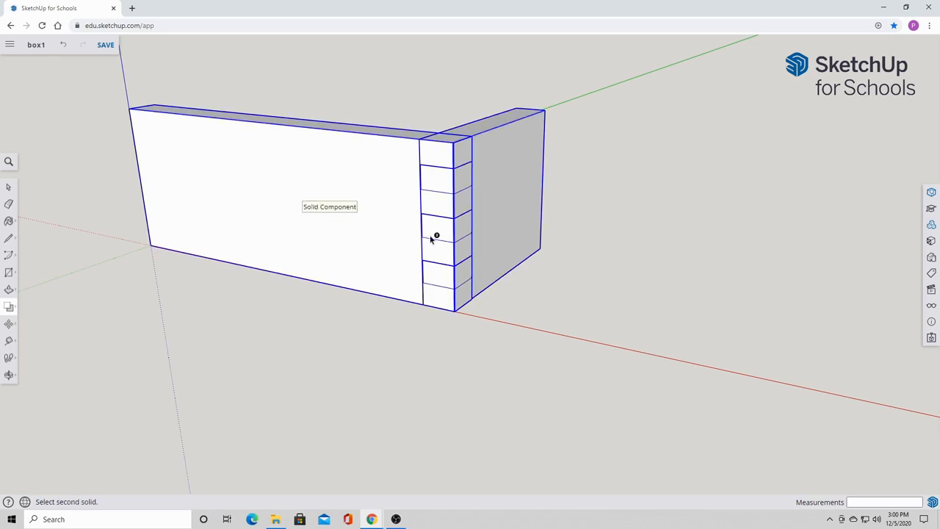
{"action": "left_click", "coordinate": [507, 201]}
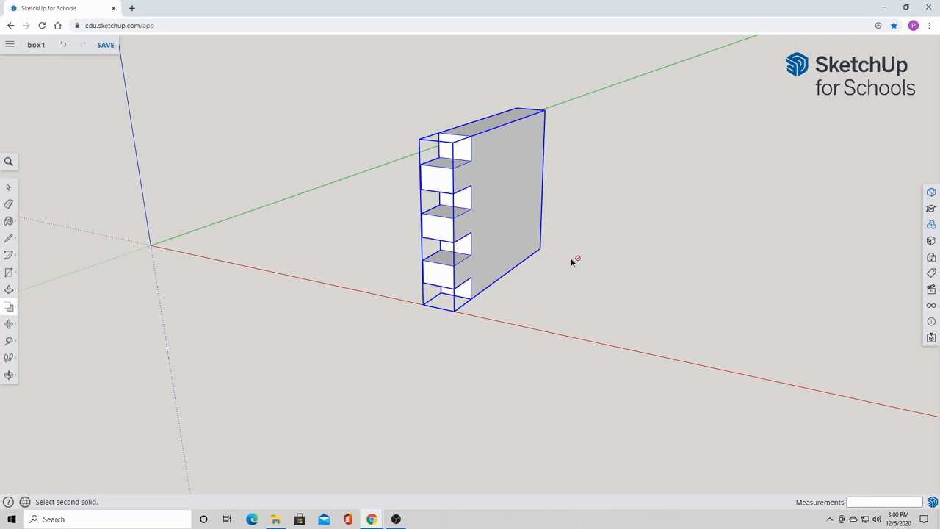
{"action": "key", "text": "space"}
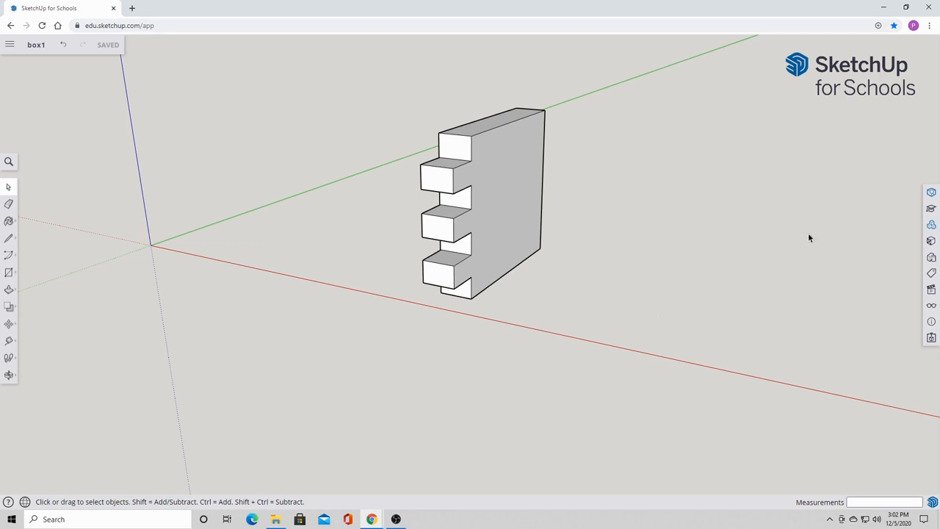
Insert the side 1 component from the model's components and place it at the origin, fitted into side 2's fingers.
{"action": "left_click", "coordinate": [932, 224]}
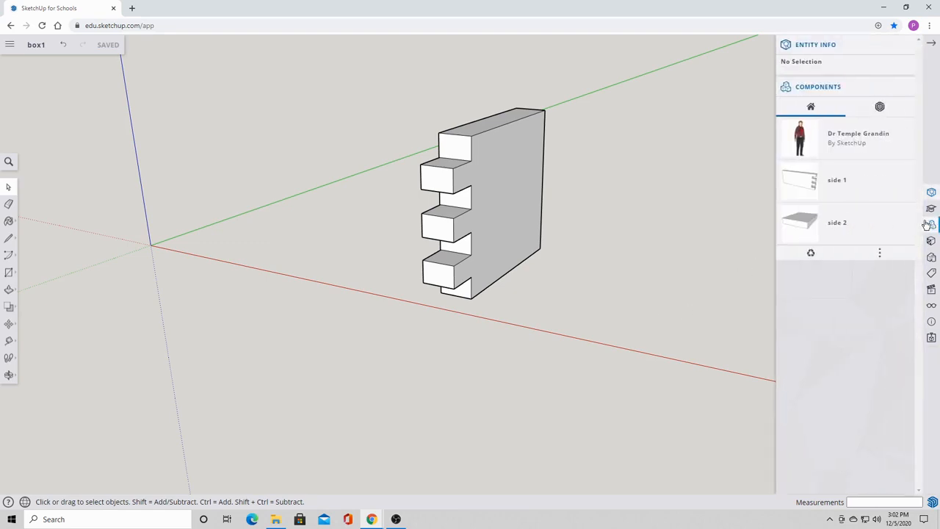
{"action": "left_click", "coordinate": [826, 189]}
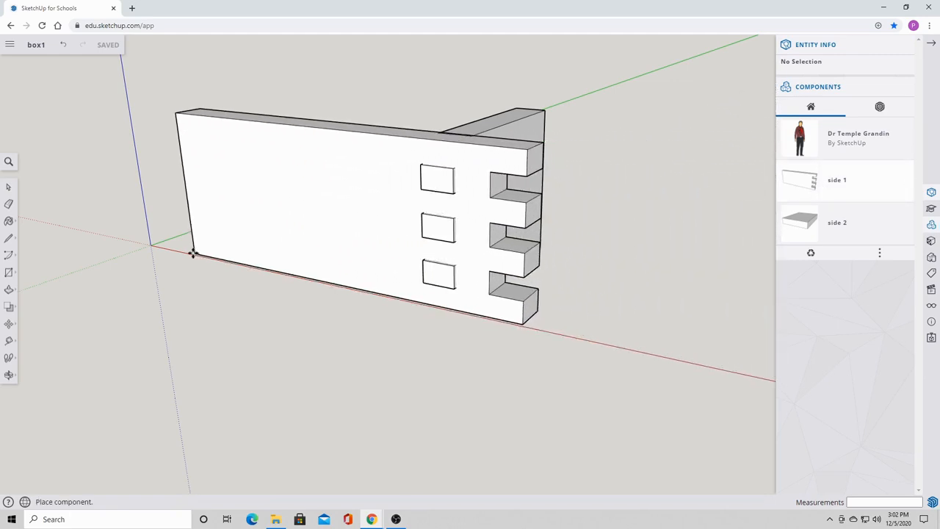
{"action": "left_click", "coordinate": [150, 247]}
{"action": "key", "text": "space"}
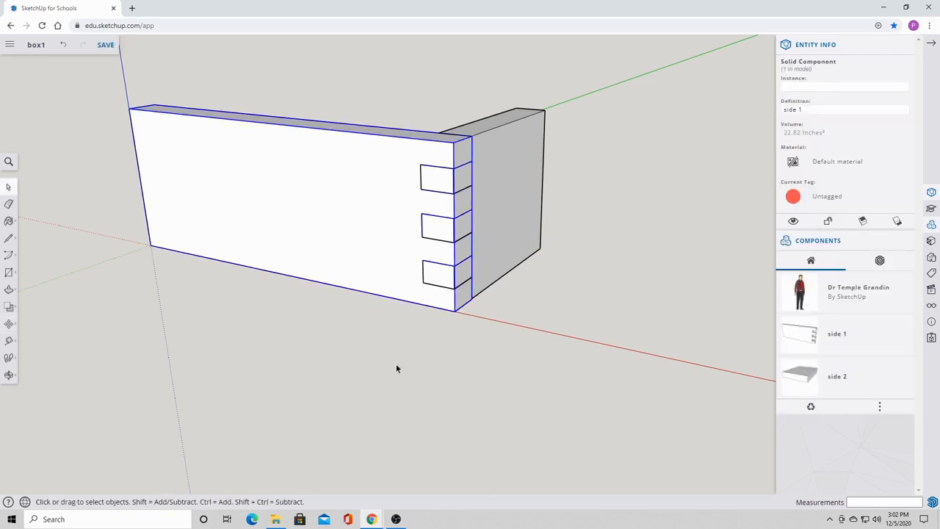
{"action": "left_click", "coordinate": [408, 363]}
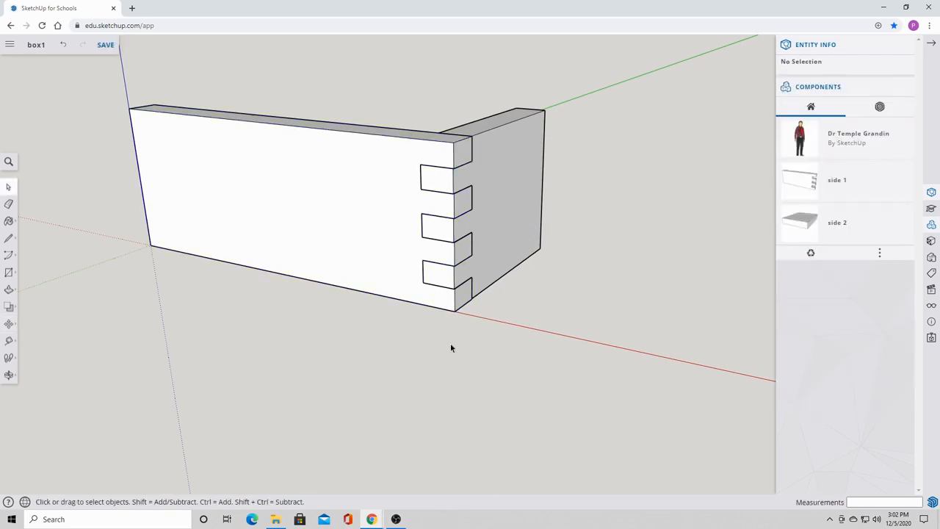
{"action": "left_click", "coordinate": [931, 43]}
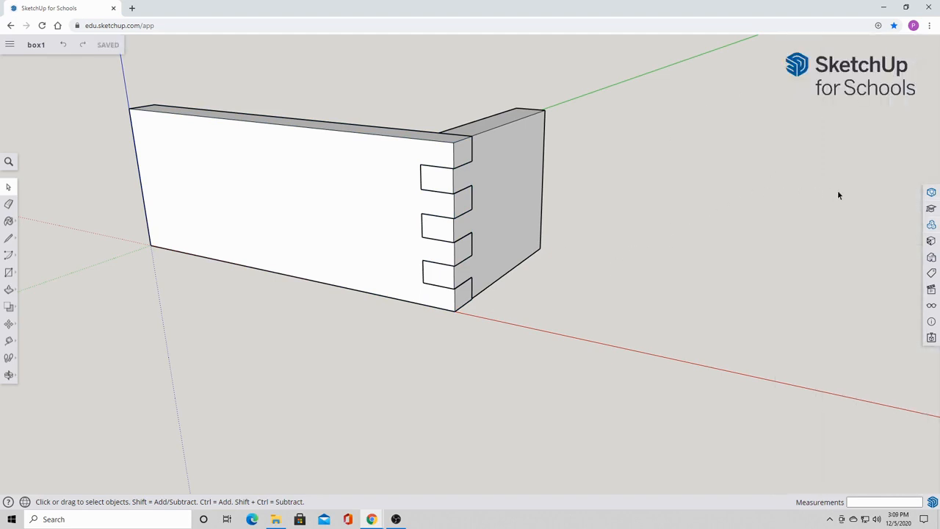
Insert another side 1 component from the model's components and place it at the origin, over the existing side 1.
{"action": "left_click", "coordinate": [932, 225]}
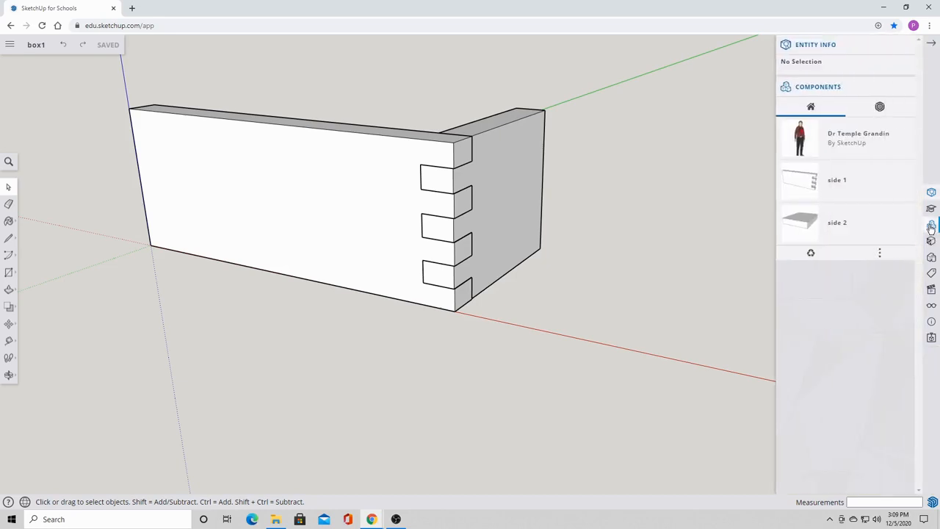
{"action": "left_click", "coordinate": [821, 189]}
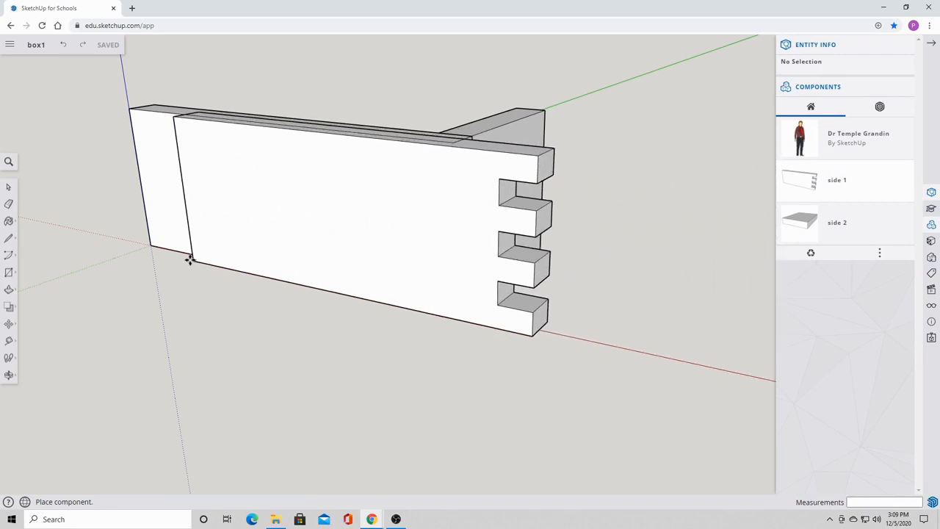
{"action": "left_click", "coordinate": [148, 246]}
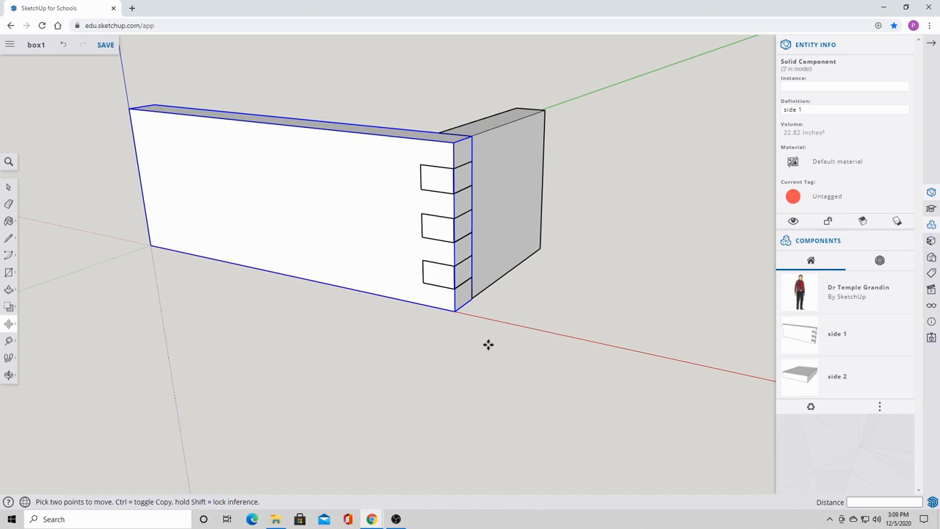
Move the new side 1 copy by its lower back corner to the lower far corner of side 2, flush with its end.
{"action": "left_click", "coordinate": [470, 299]}
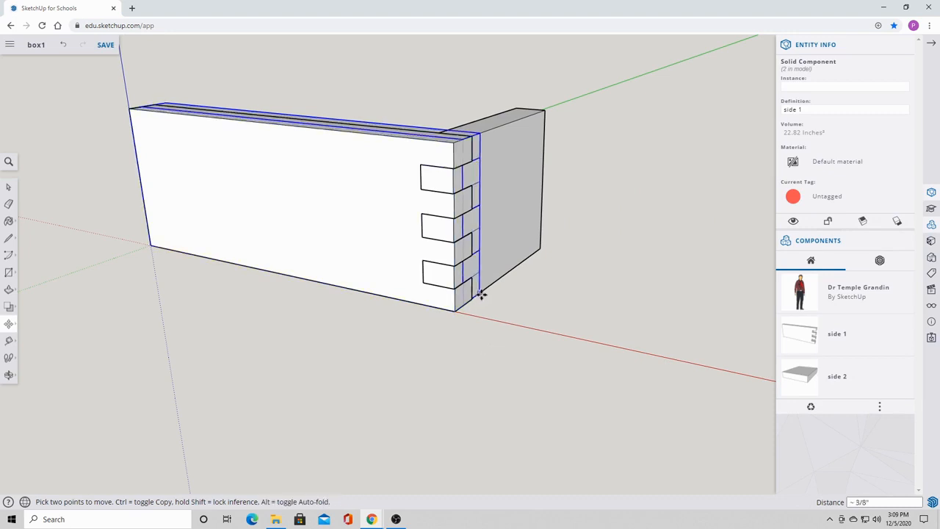
{"action": "left_click", "coordinate": [540, 250]}
{"action": "key", "text": "space"}
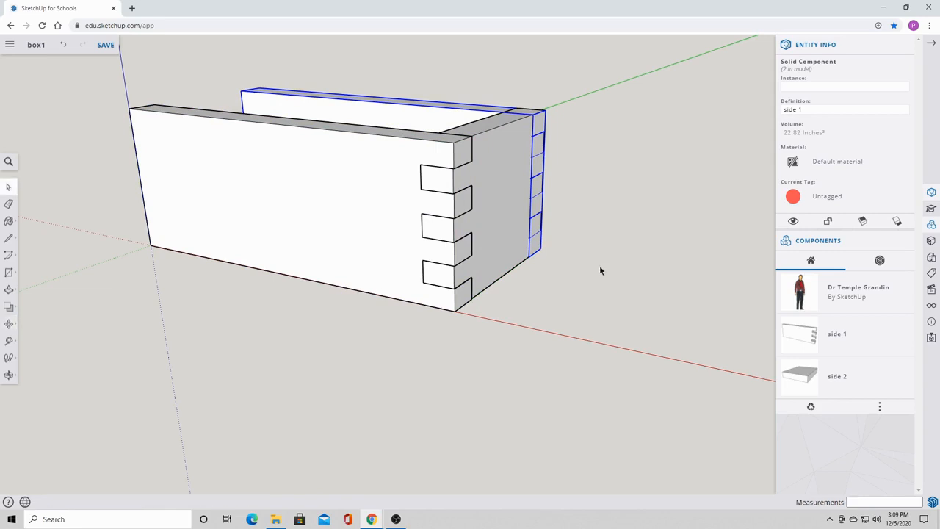
{"action": "left_click", "coordinate": [931, 44]}
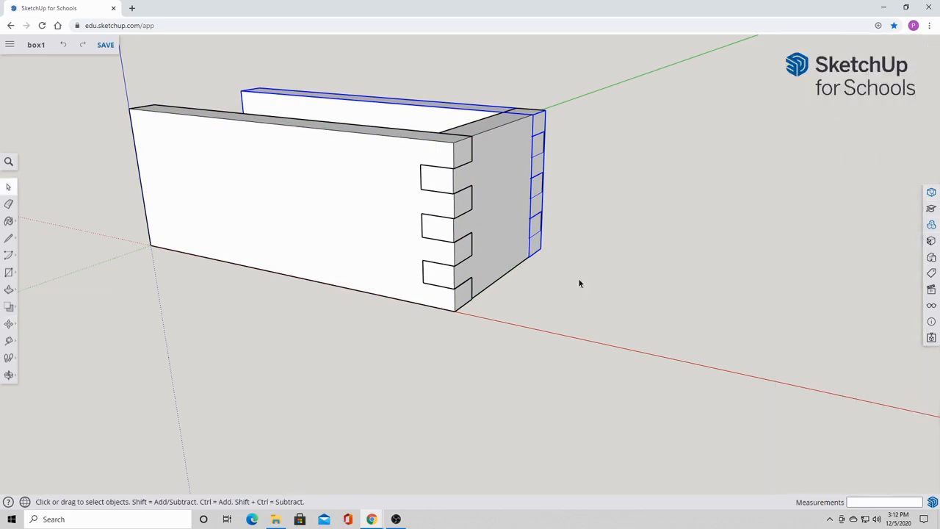
{"action": "left_click", "coordinate": [249, 317]}
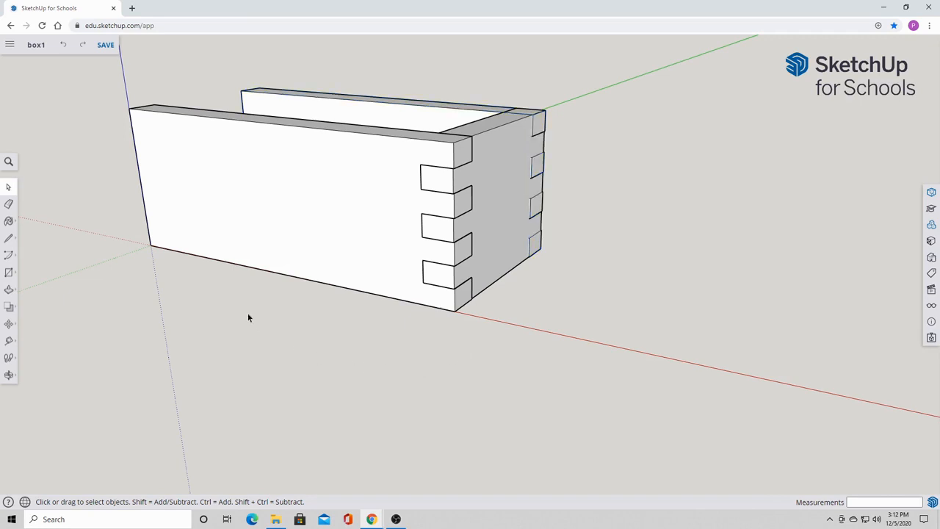
Subtract the rear side 1 copy from side 2 with the Subtract solid tool to cut finger joints in its far end.
{"action": "left_click", "coordinate": [10, 308]}
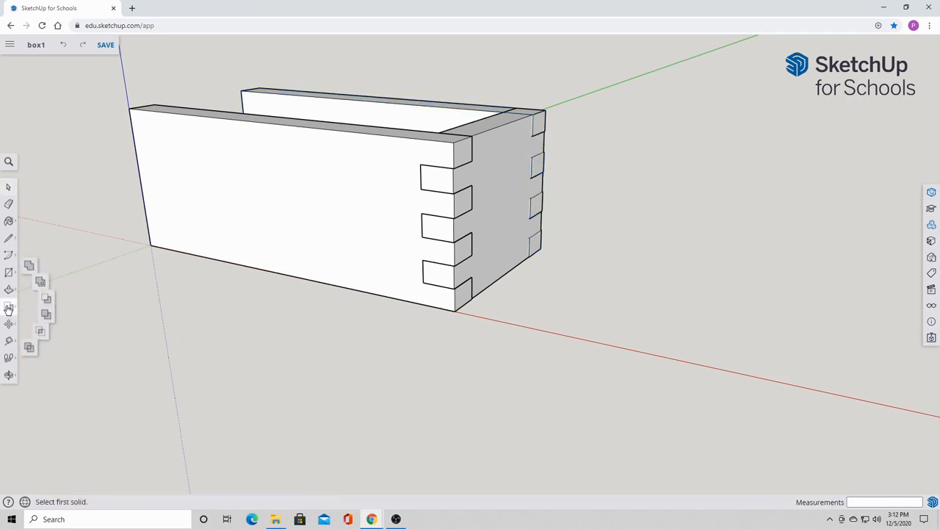
{"action": "left_click", "coordinate": [55, 296]}
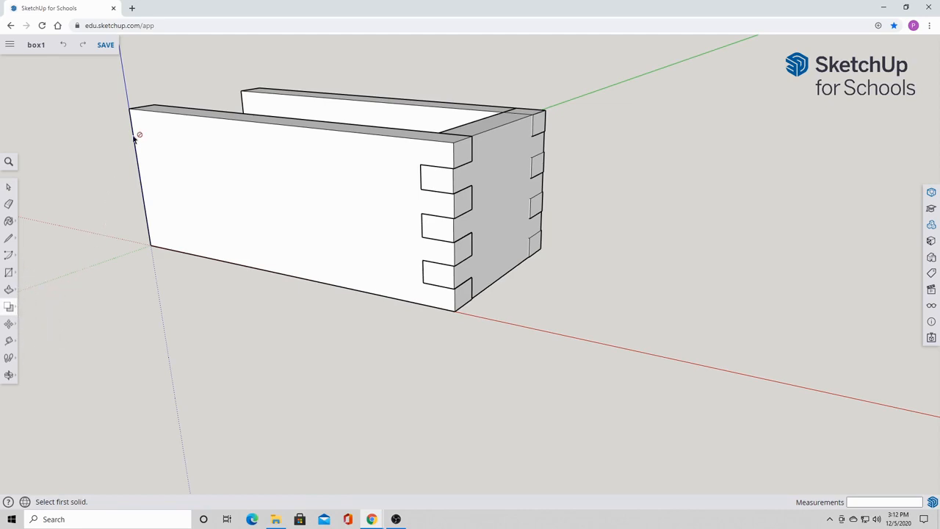
{"action": "left_click", "coordinate": [413, 116]}
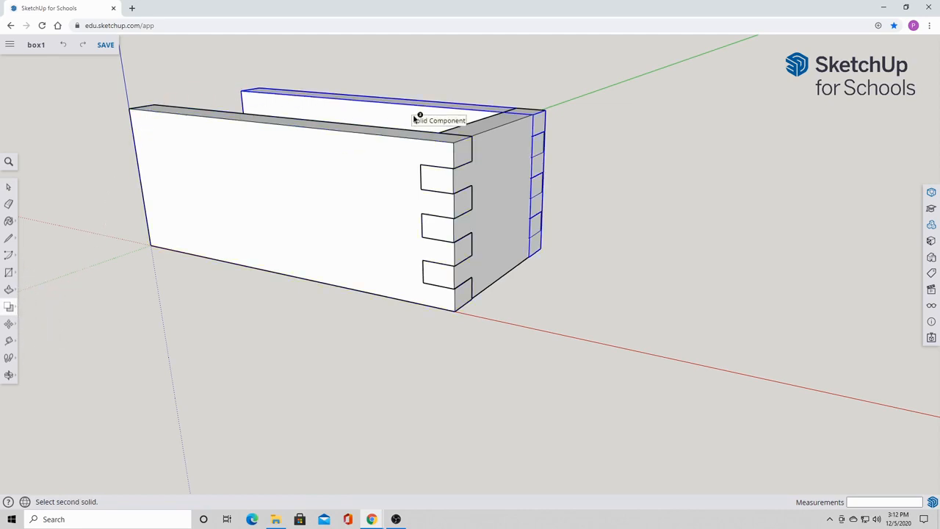
{"action": "left_click", "coordinate": [512, 176]}
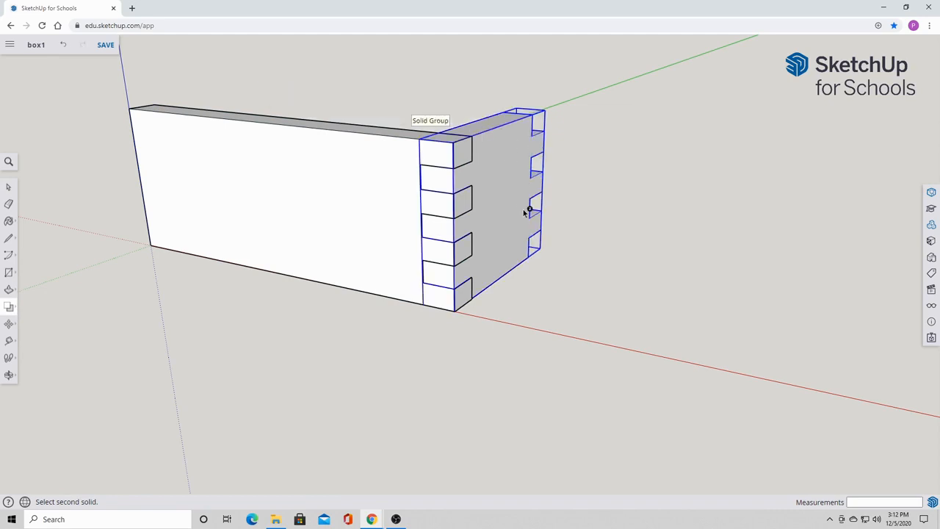
{"action": "key", "text": "space"}
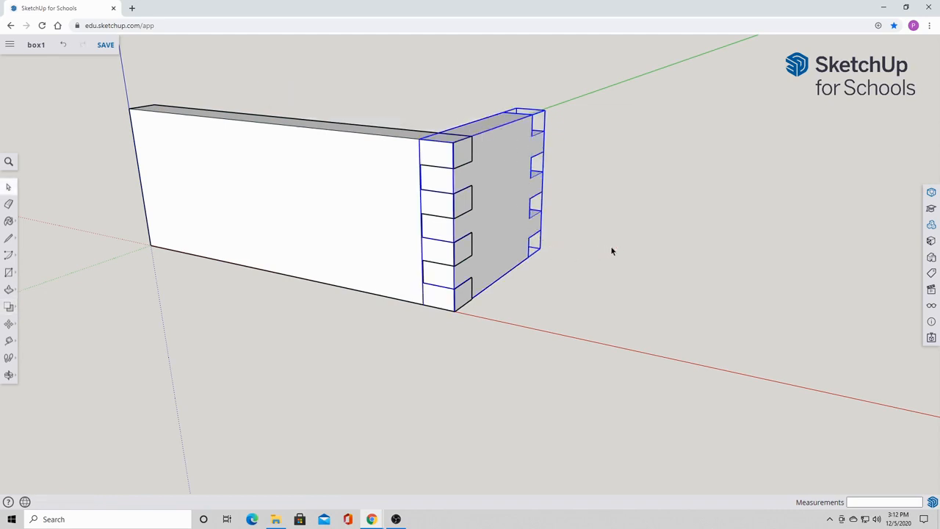
{"action": "left_click", "coordinate": [611, 247]}
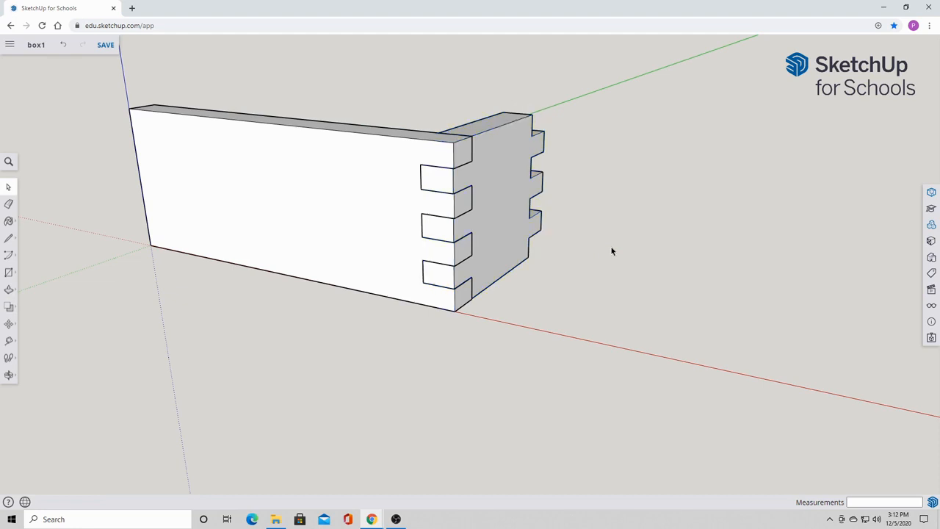
Make the side 2 group, cut at both ends, into a component named "new side 2".
{"action": "right_click", "coordinate": [487, 162]}
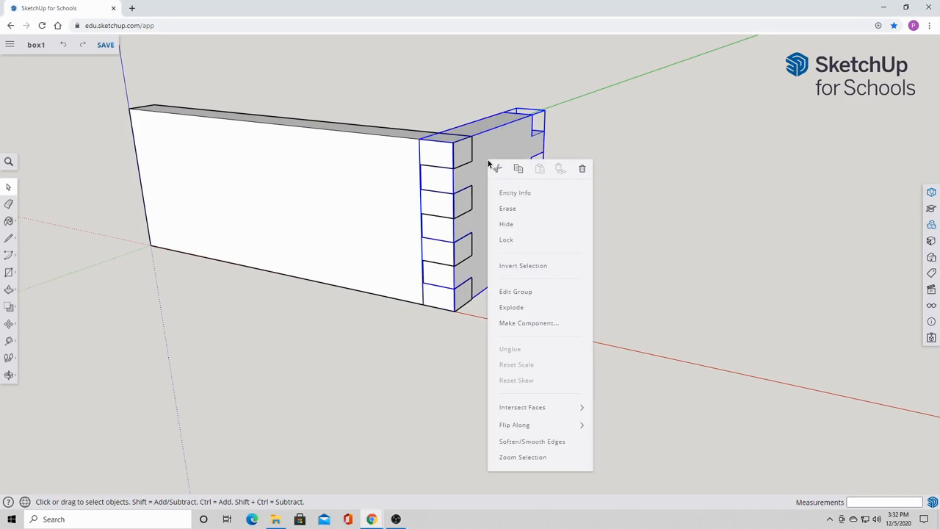
{"action": "left_click", "coordinate": [529, 324]}
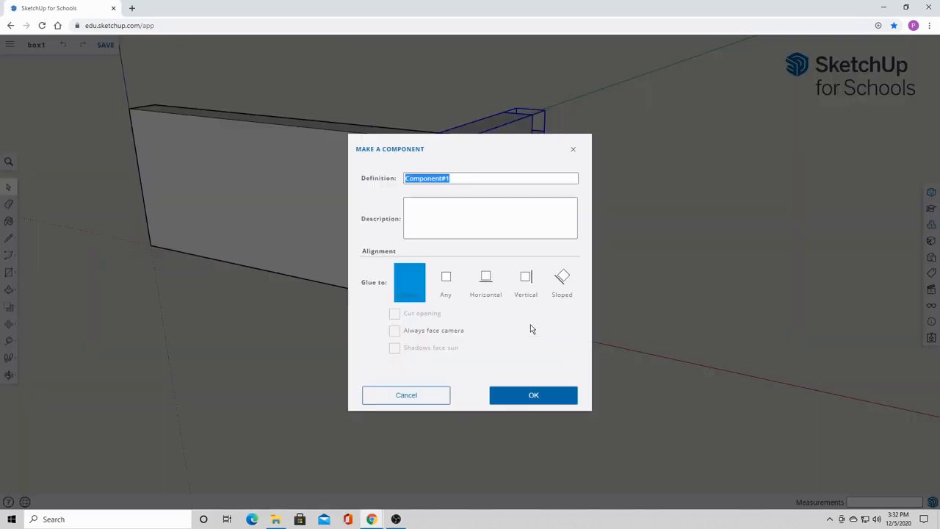
{"action": "type", "text": "new side 2"}
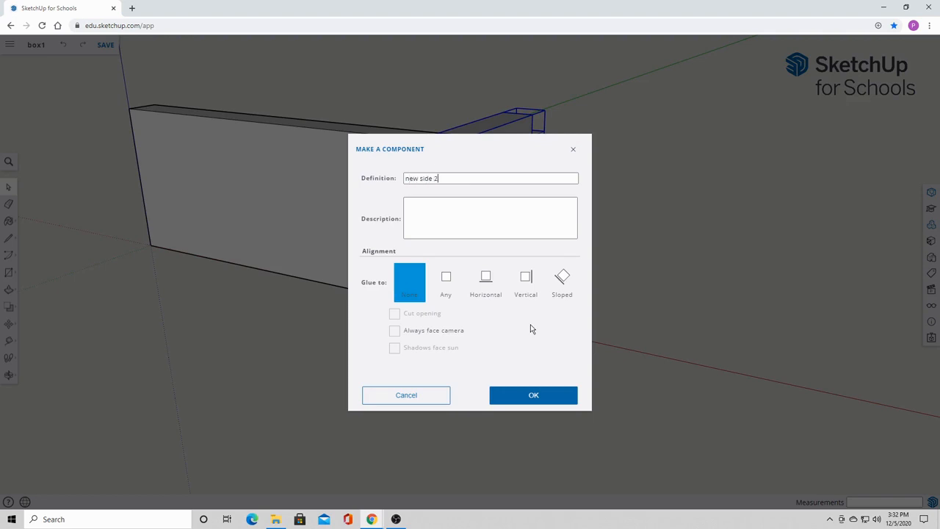
{"action": "left_click", "coordinate": [532, 395]}
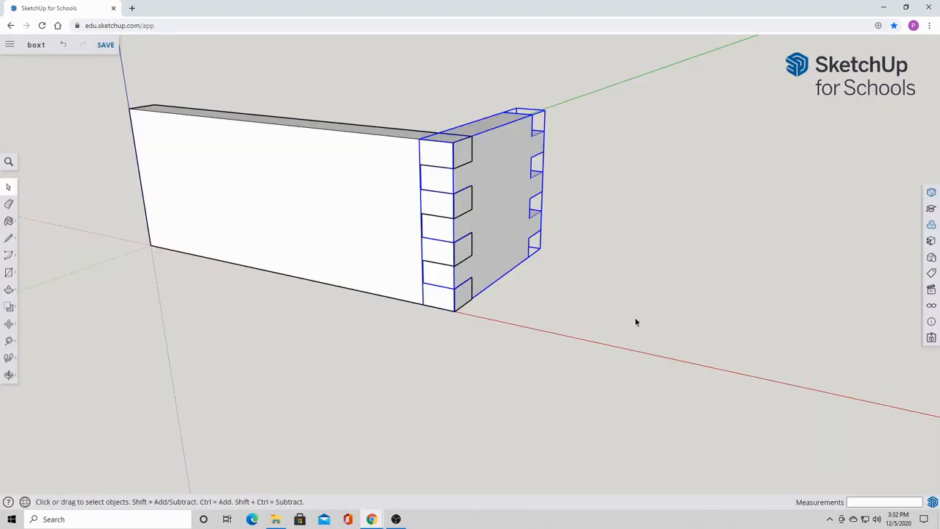
Show the list of components in the model.
{"action": "left_click", "coordinate": [931, 224]}
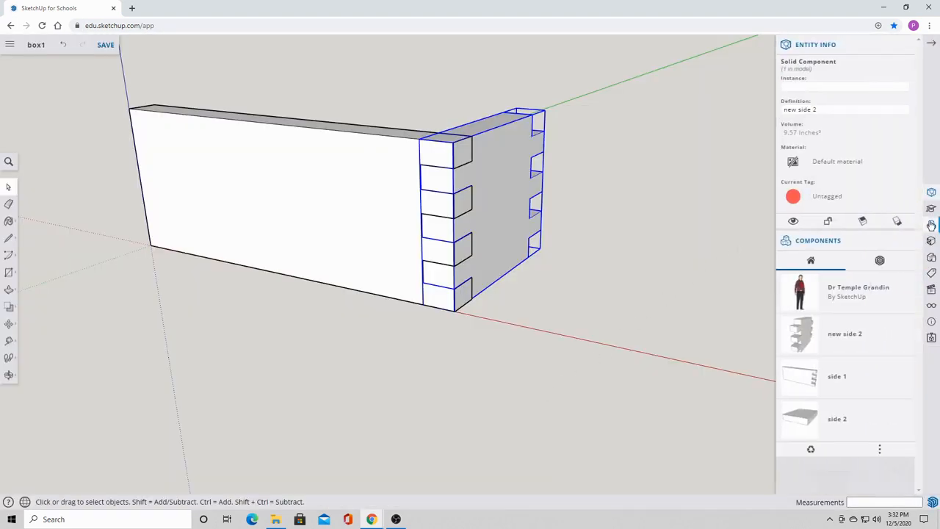